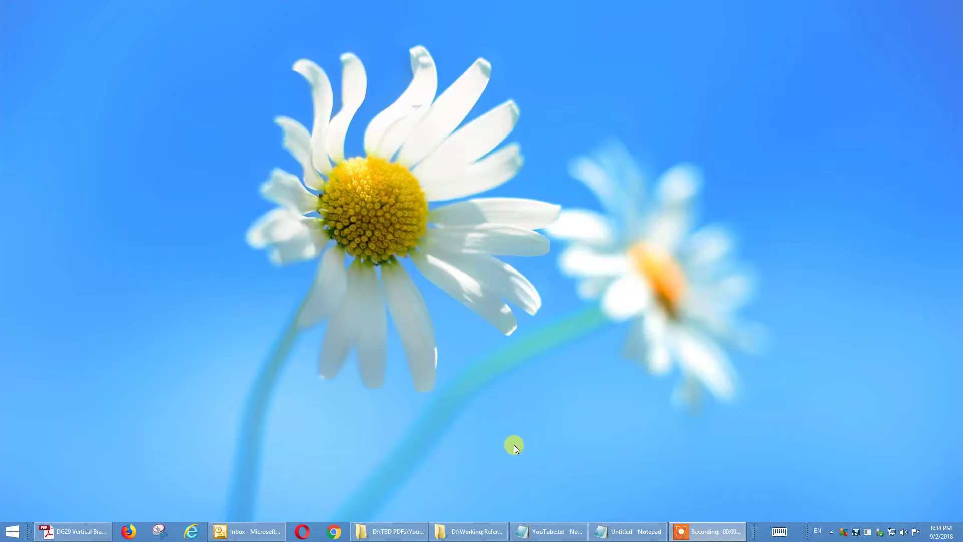
Step: Load asp.civilbay.com/connect in Opera to show the brace connection design form
click(301, 528)
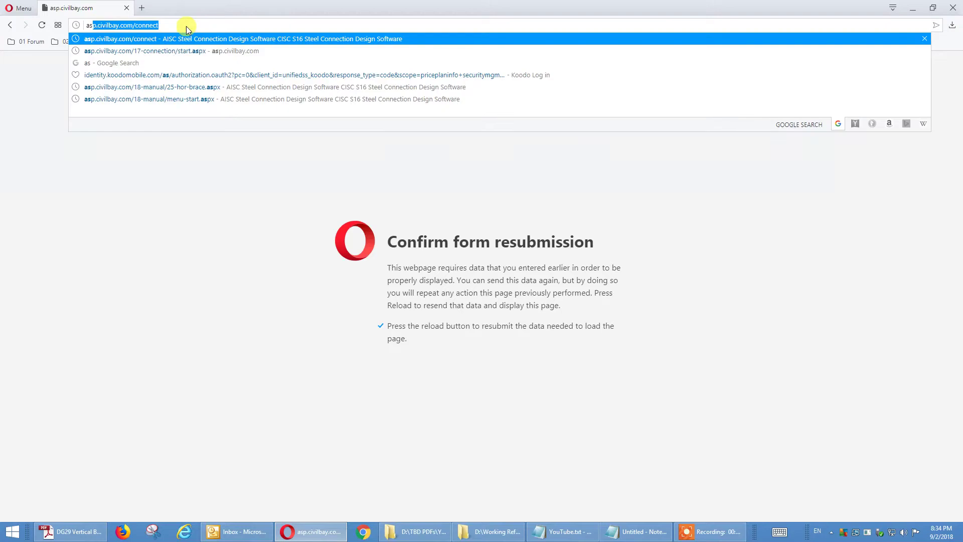
key(End)
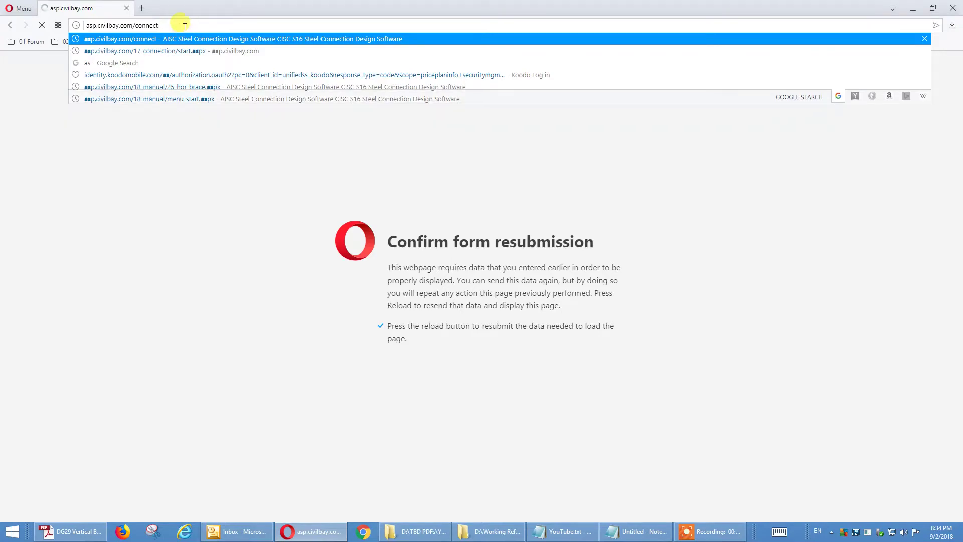
key(Return)
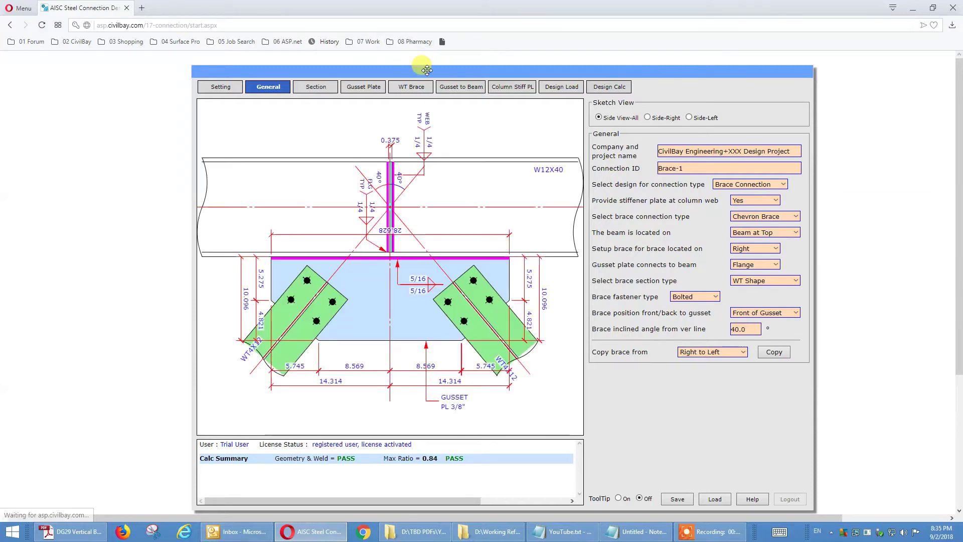
Step: Set the brace connection type to 'Ver Brace - Base Plate'
drag(464, 65, 464, 63)
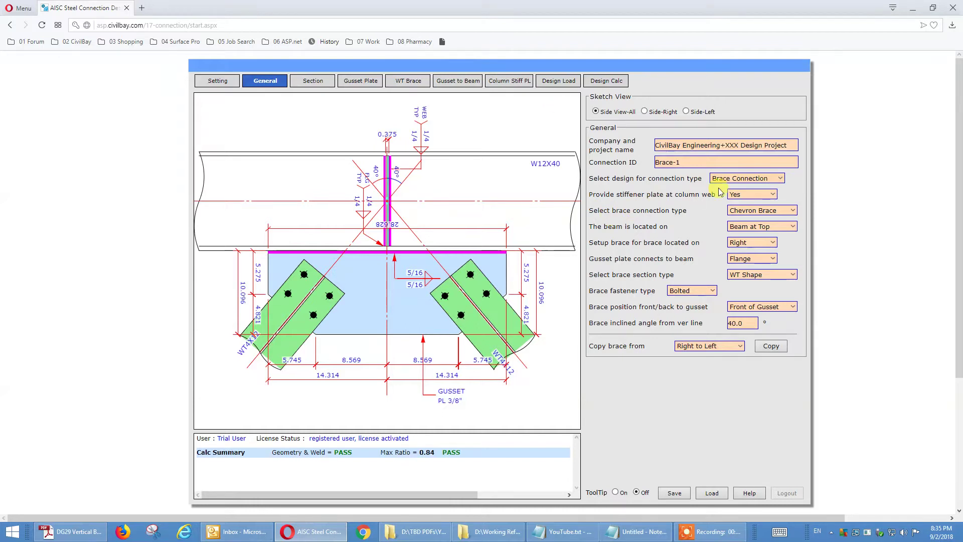
click(759, 212)
click(772, 213)
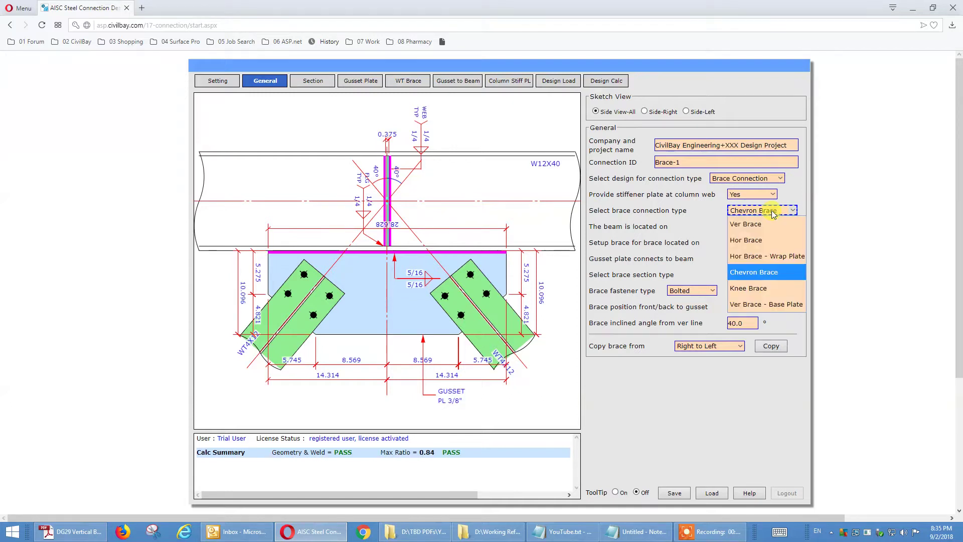
click(776, 305)
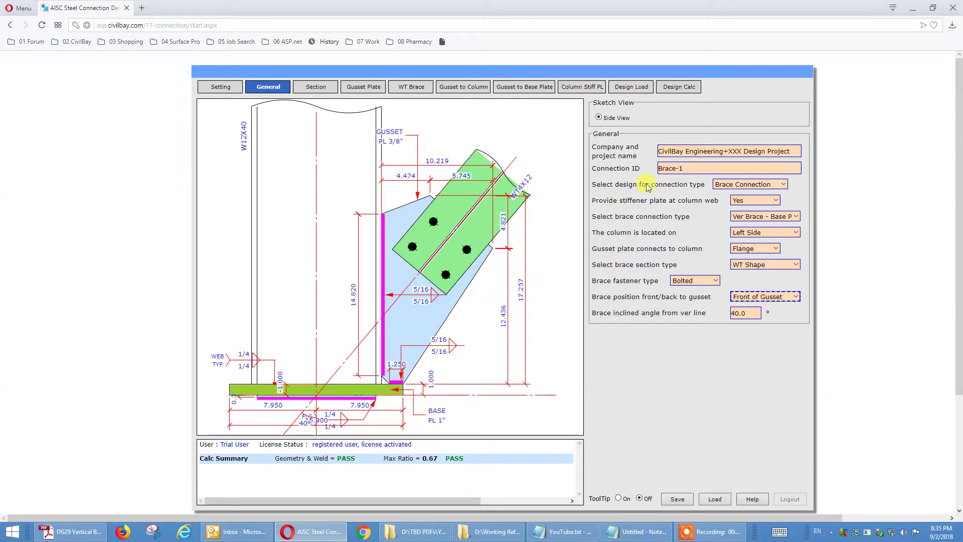
Step: Set 'Provide stiffener plate at column web' to No and select the 40.0 brace angle field
click(746, 204)
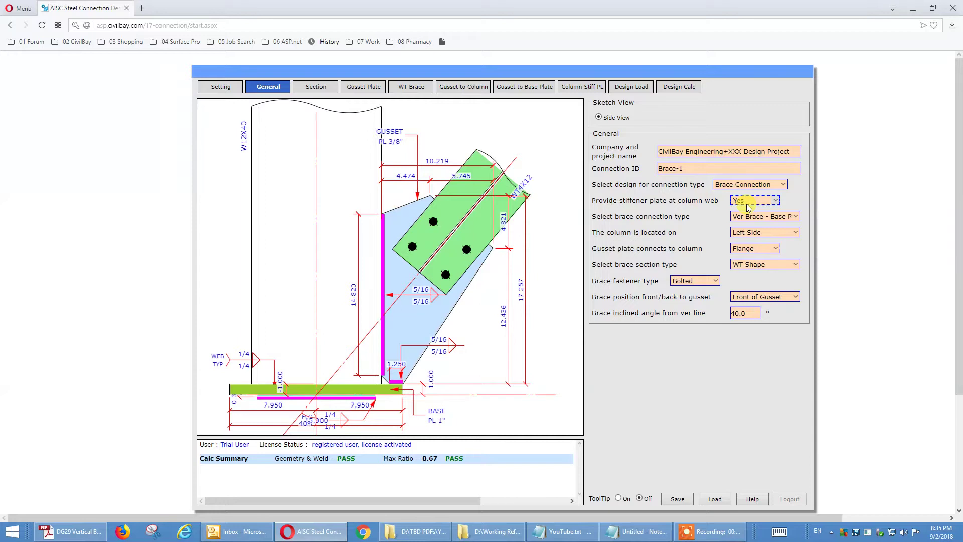
click(759, 203)
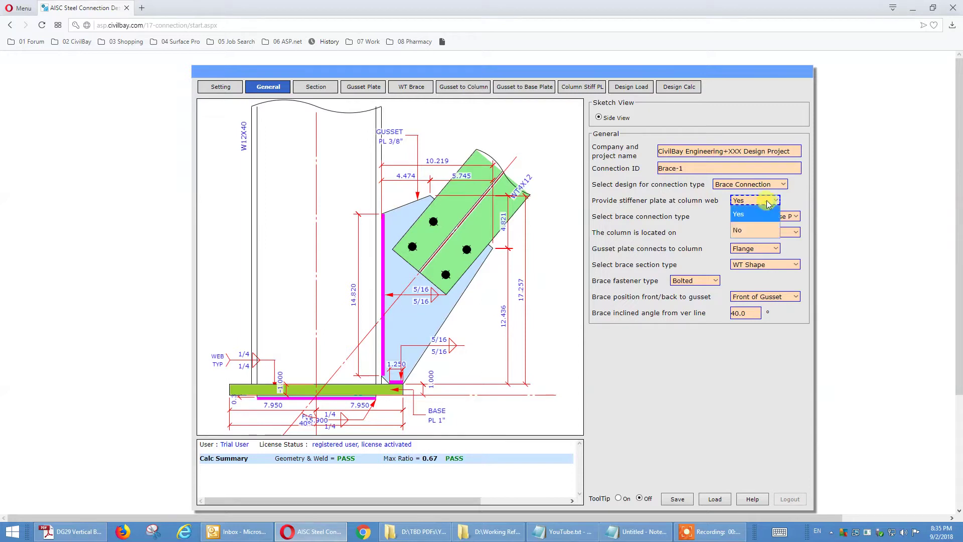
click(759, 229)
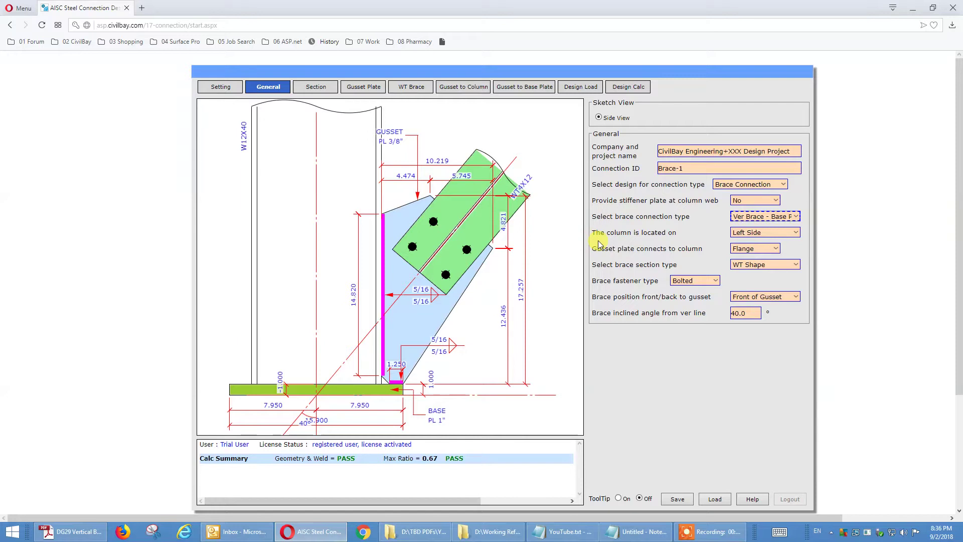
click(755, 313)
Step: Bring the Design Guide 29 PDF forward, maximize it and scroll the pages
key(alt+Tab)
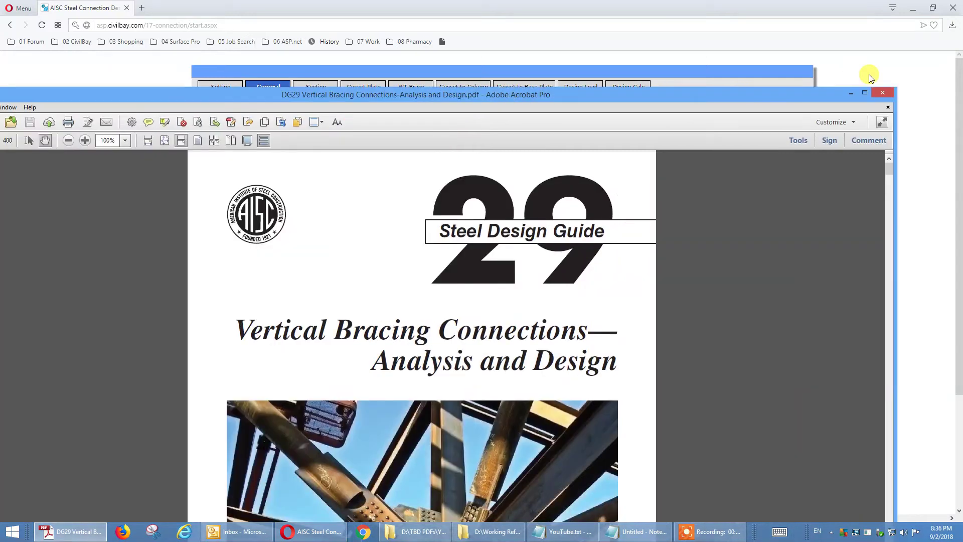
click(864, 93)
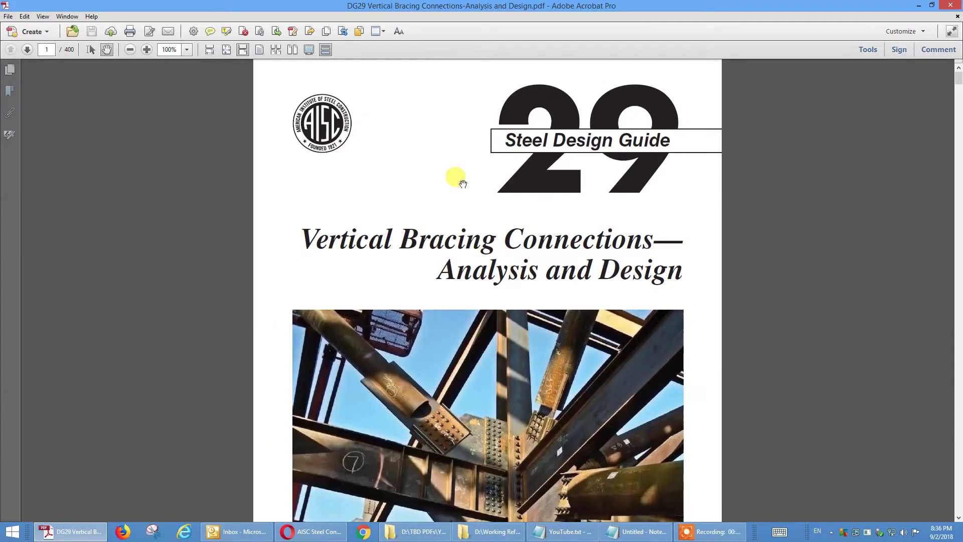
scroll(434, 216, down, 2)
scroll(432, 212, up, 3)
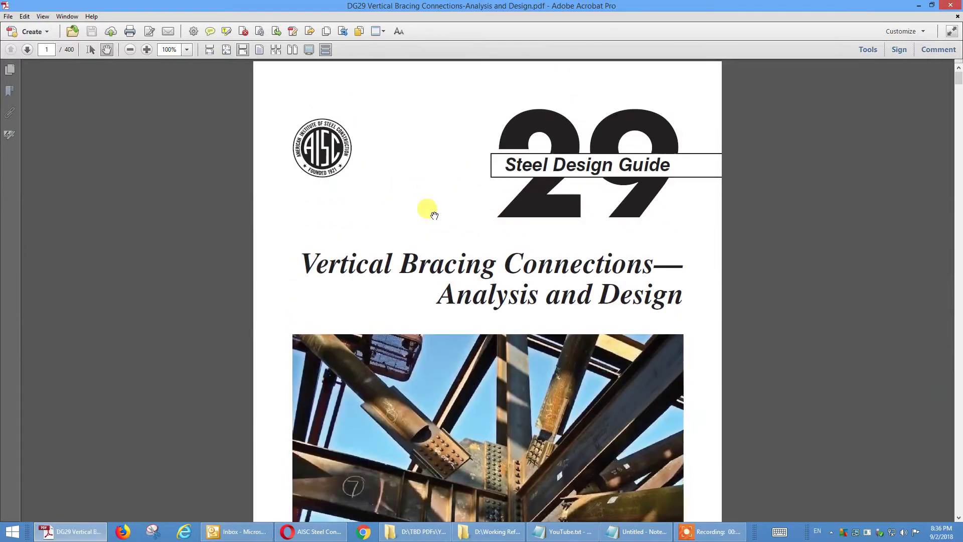
scroll(486, 183, down, 5)
scroll(485, 182, down, 8)
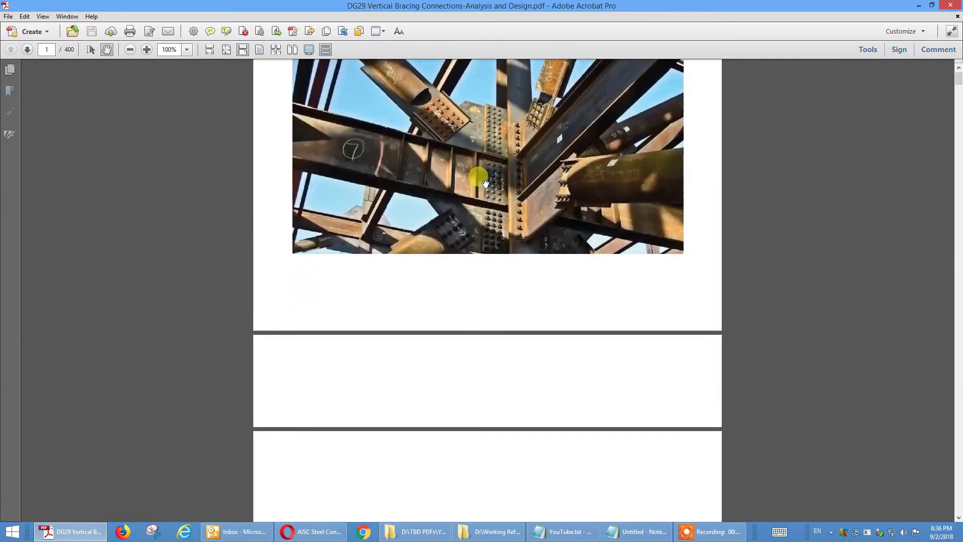
scroll(486, 182, down, 5)
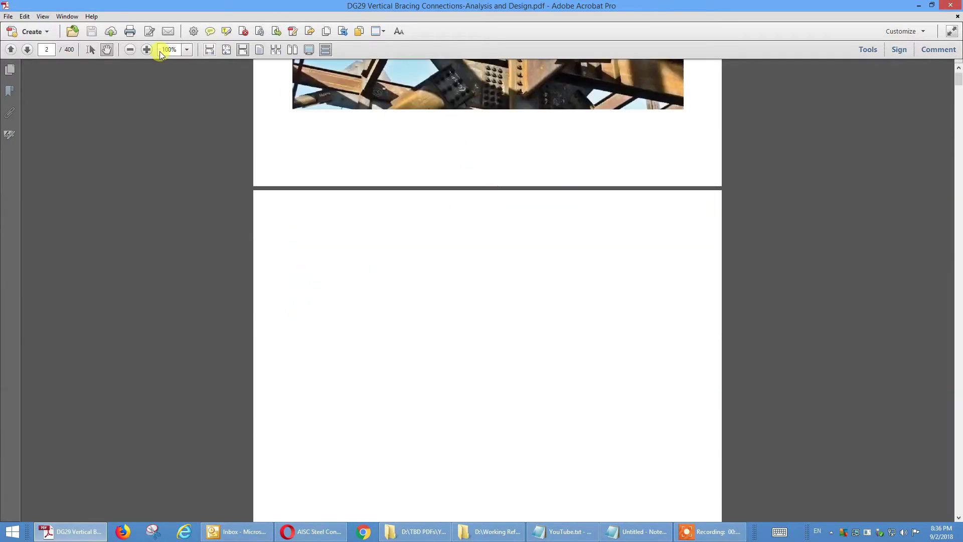
Step: Search the guide for 'base' and move down to page 41's force-distribution diagram
click(25, 16)
click(40, 192)
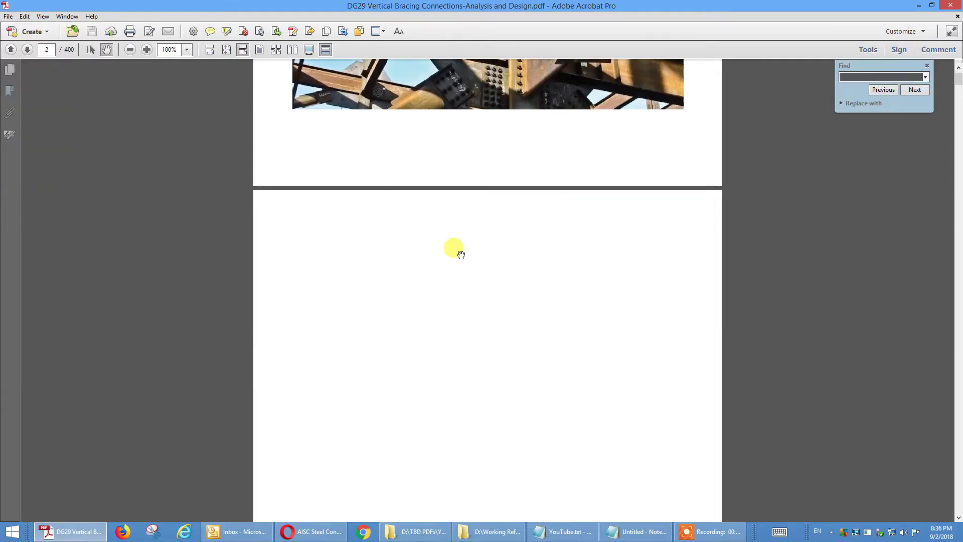
text(ba)
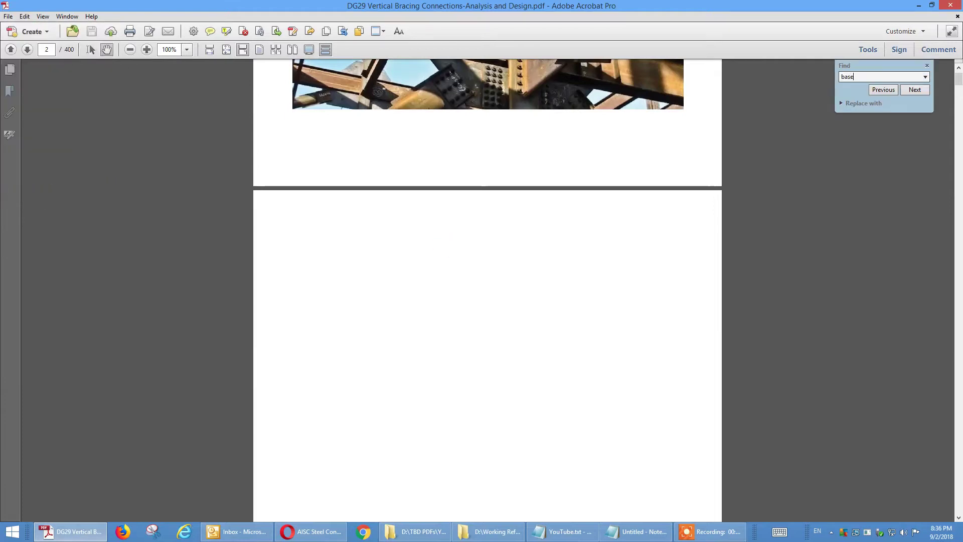
text(se)
key(Return)
key(Return)
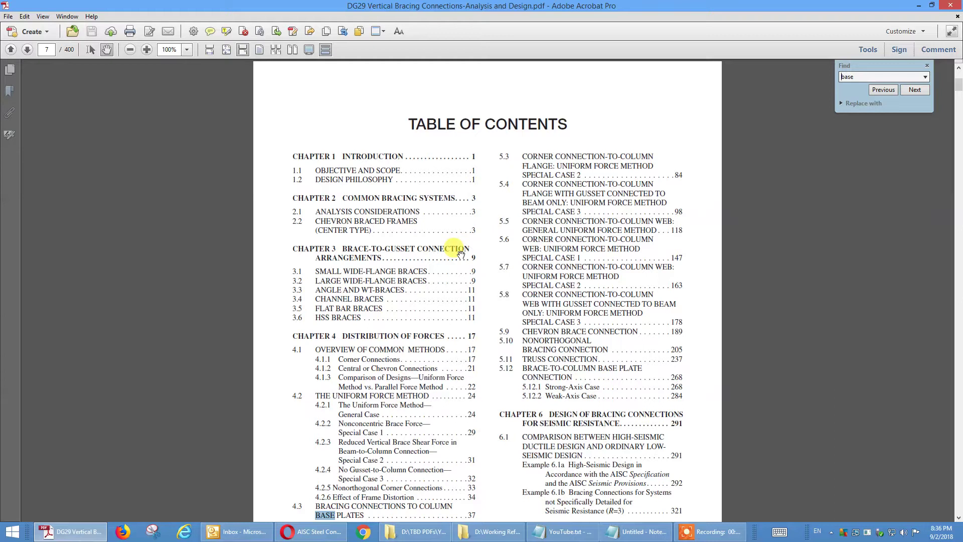
click(484, 356)
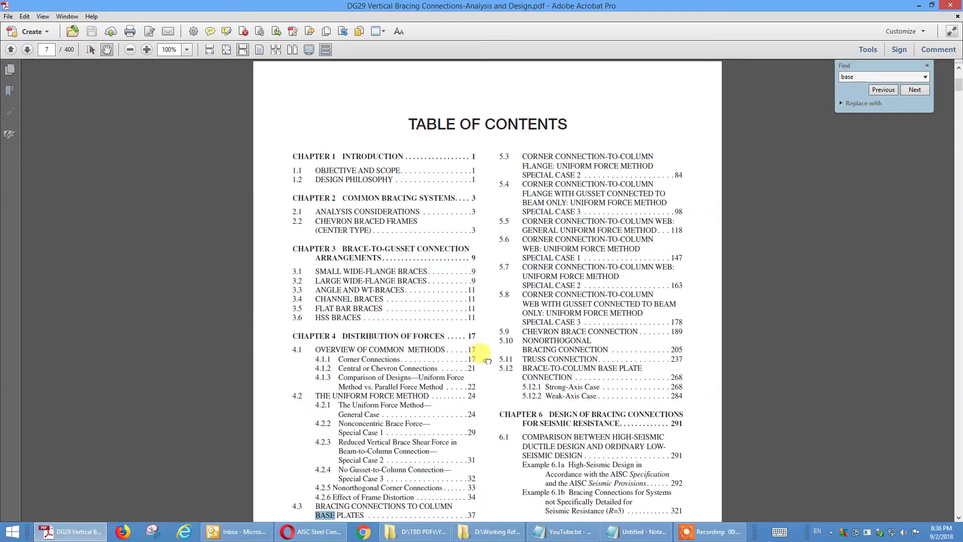
scroll(486, 356, down, 2)
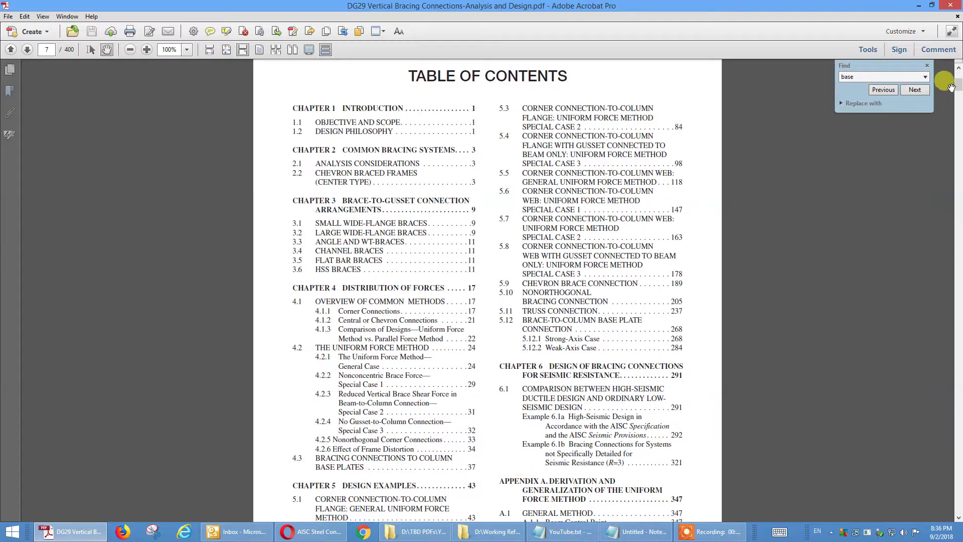
drag(959, 93, 958, 125)
Step: Page forward through chapter 4 to section 4.3 on base plates
scroll(834, 271, down, 10)
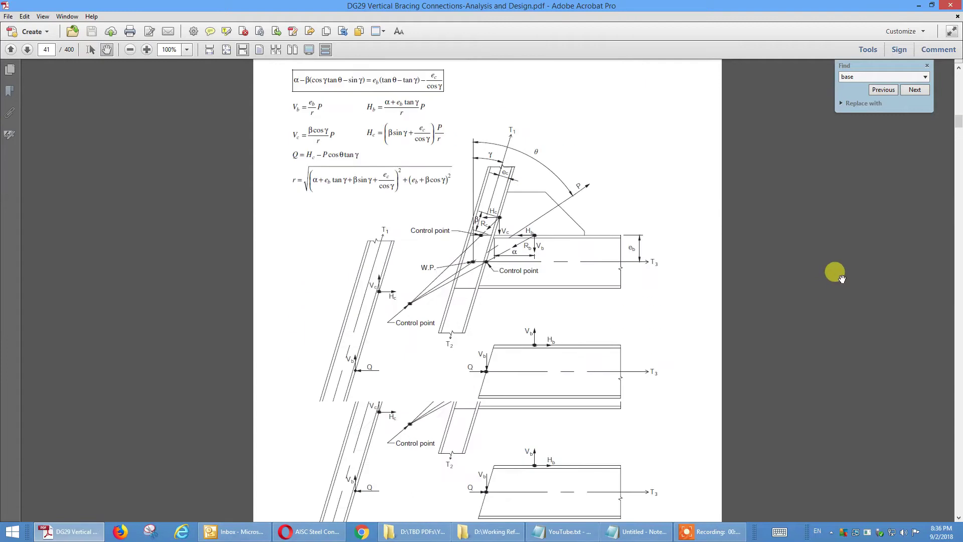
click(958, 434)
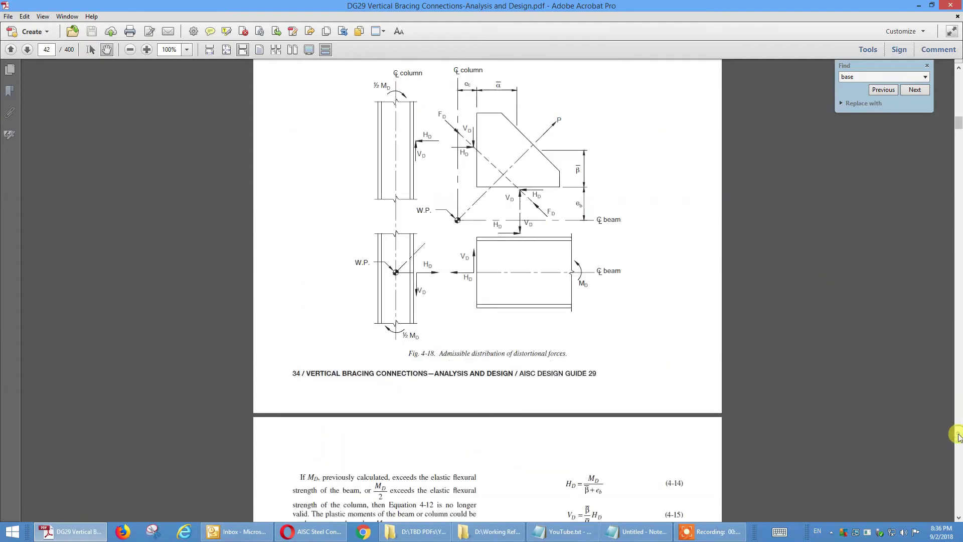
click(958, 436)
click(959, 436)
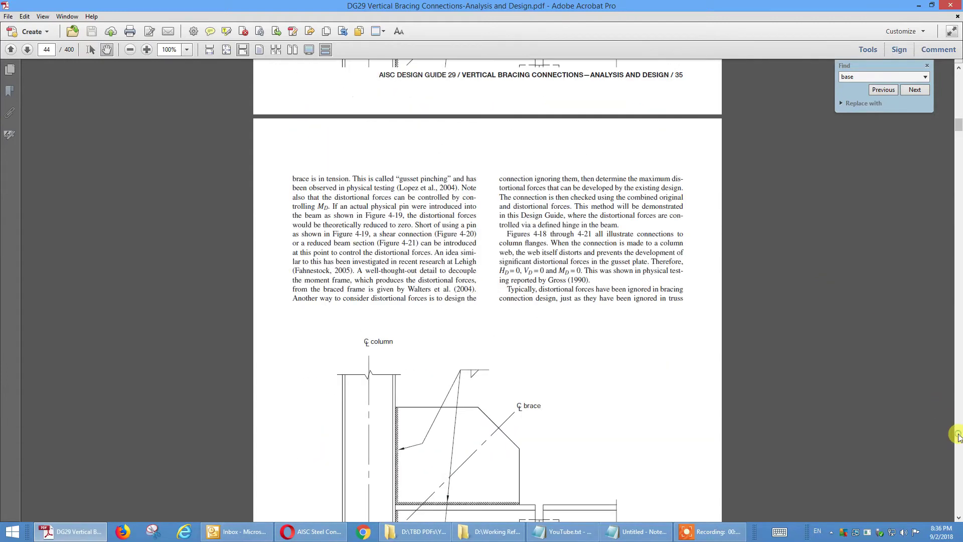
click(958, 437)
Step: Read Figs. 4-22 and 4-23 on pages 46–47, then minimize Acrobat
scroll(624, 384, down, 10)
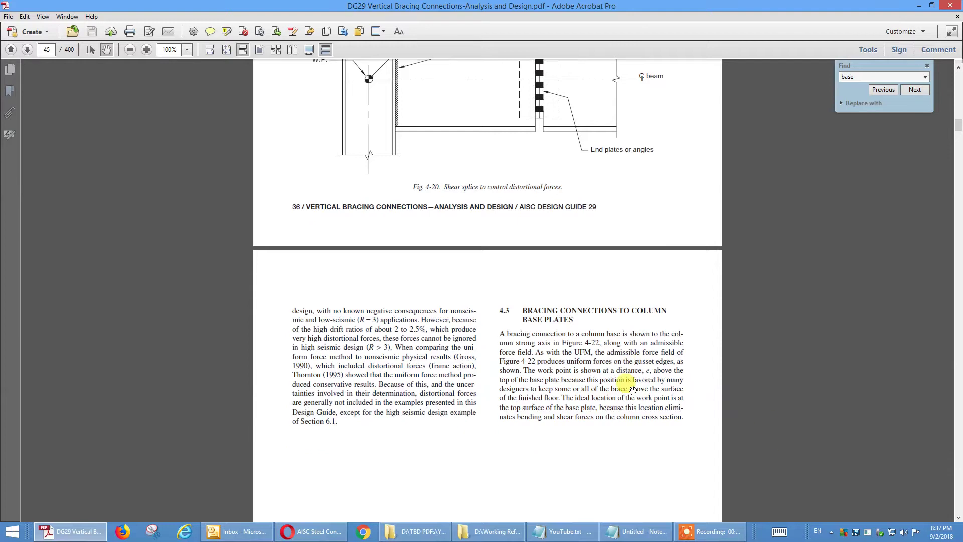
scroll(633, 390, down, 10)
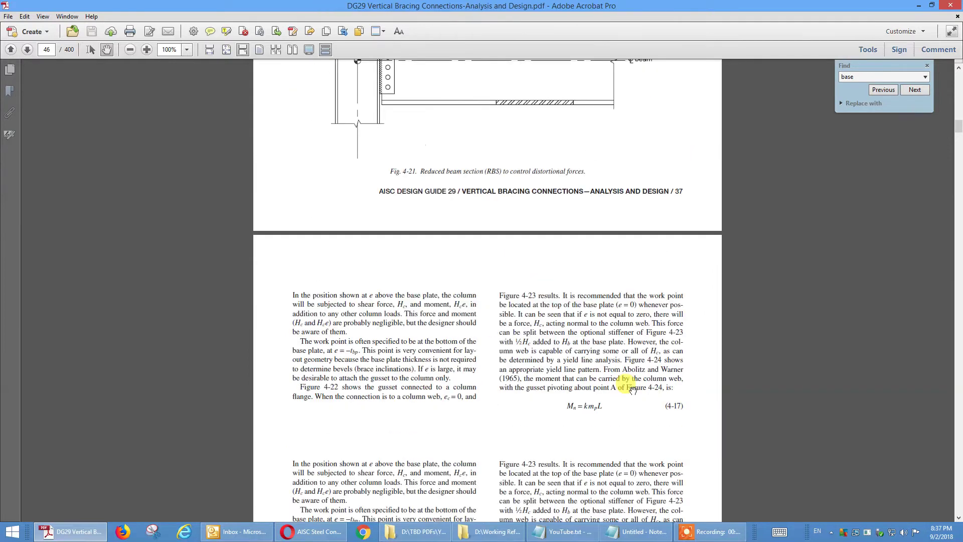
scroll(633, 390, down, 4)
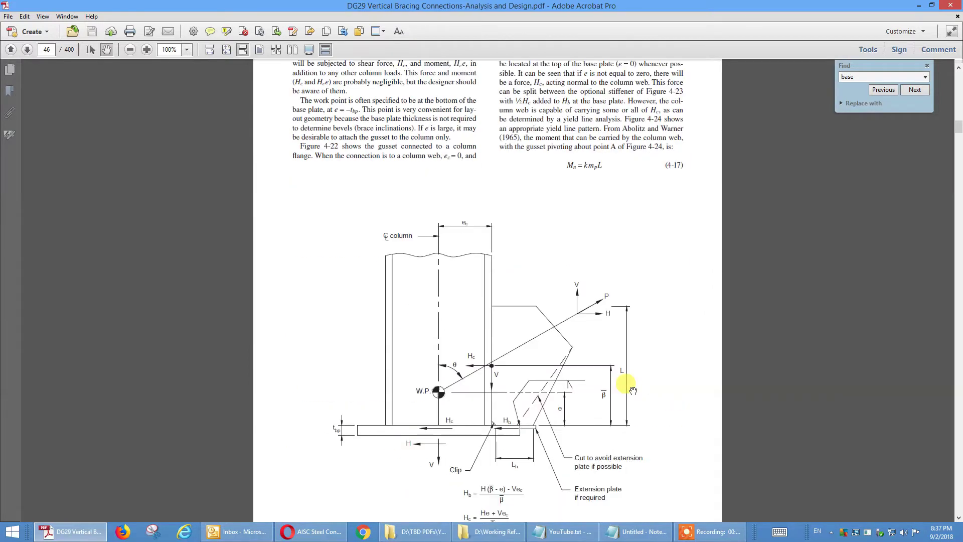
scroll(633, 390, down, 2)
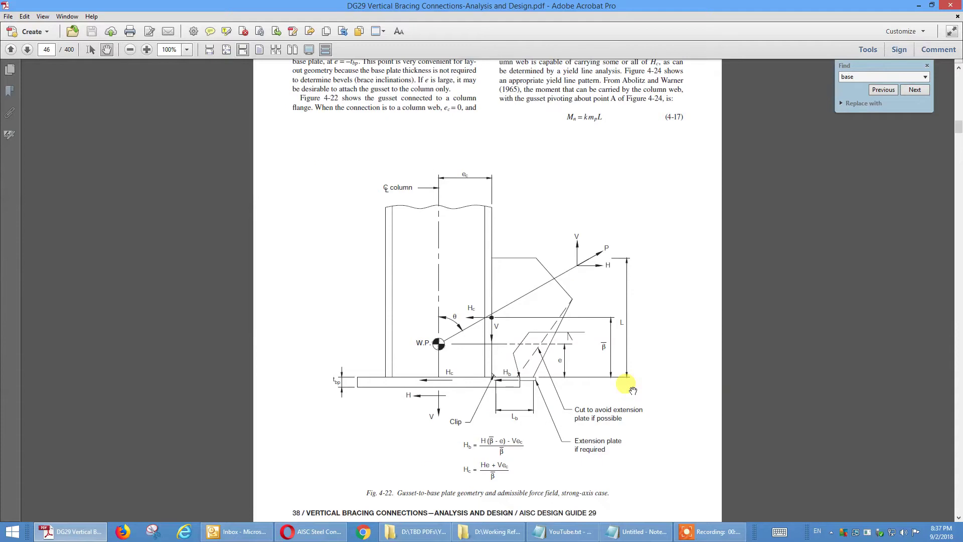
scroll(633, 390, down, 2)
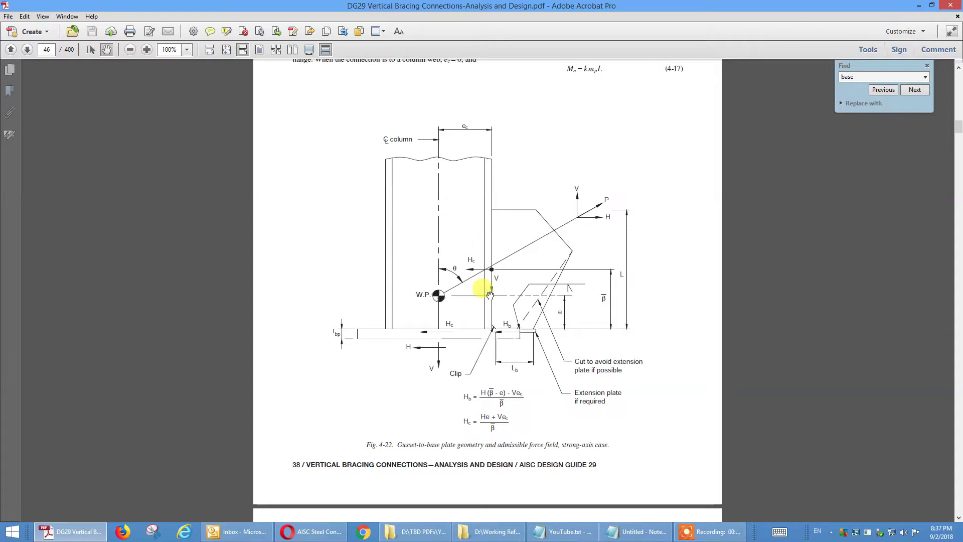
scroll(490, 287, down, 9)
scroll(501, 296, down, 12)
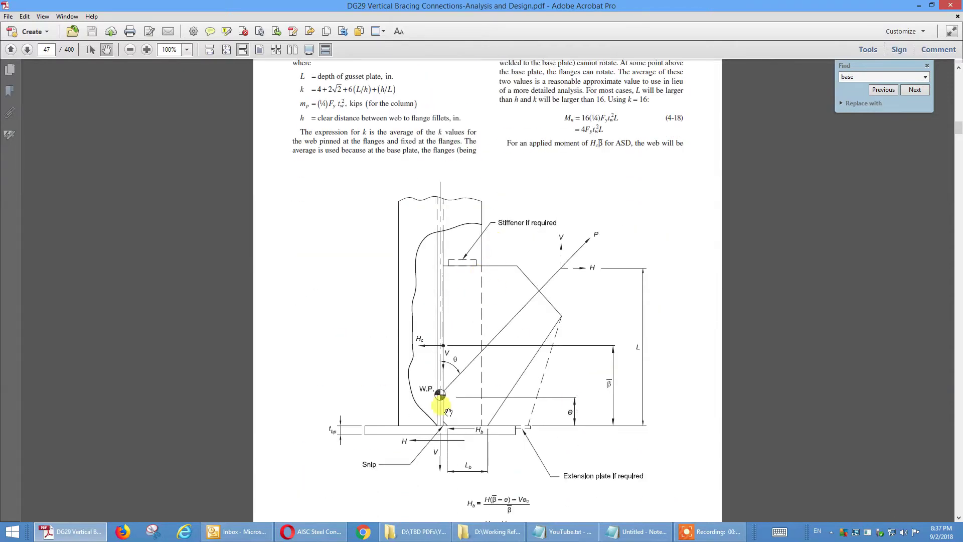
scroll(607, 341, down, 3)
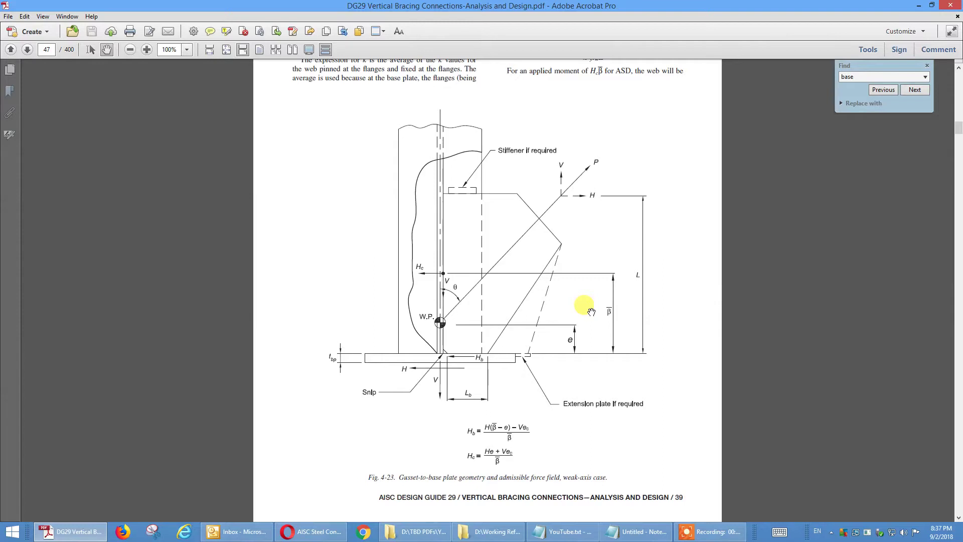
scroll(582, 298, down, 2)
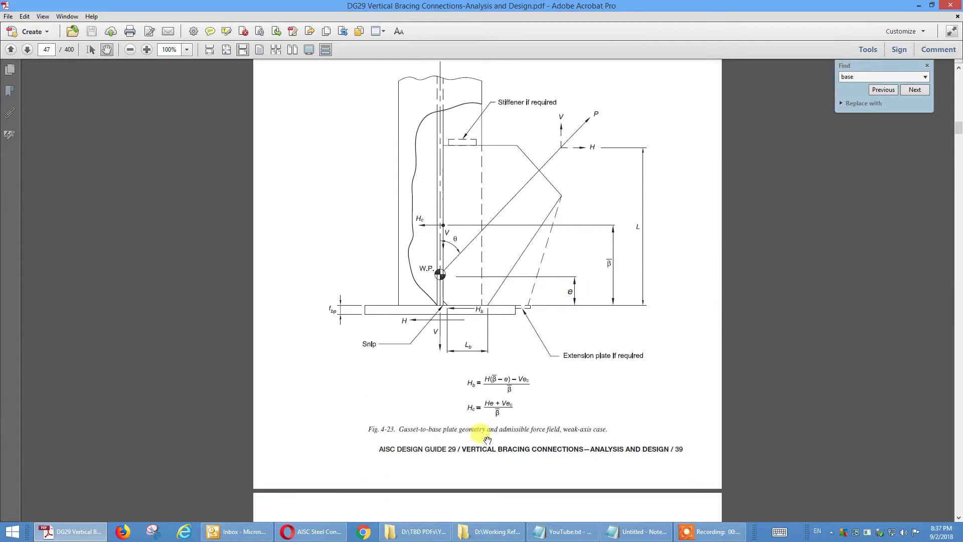
scroll(484, 437, up, 2)
scroll(487, 440, up, 20)
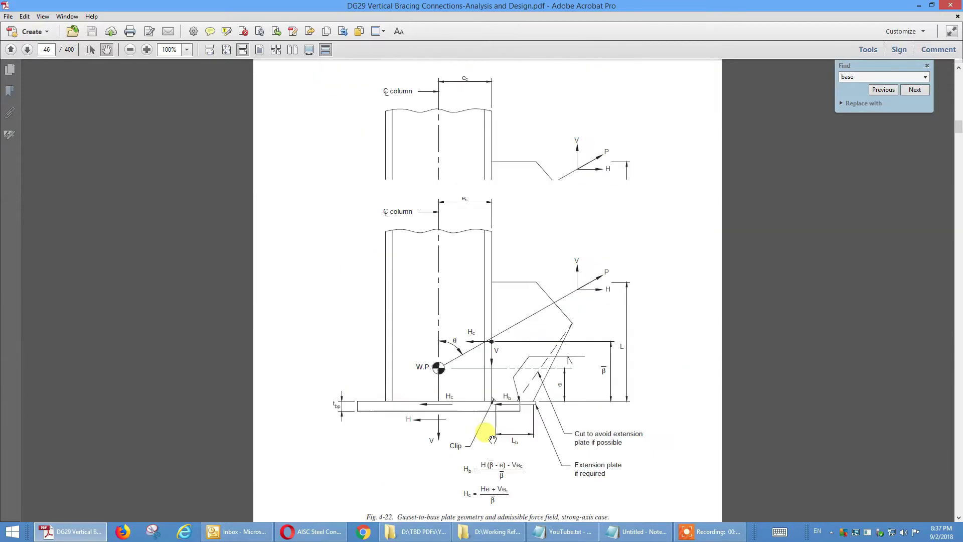
scroll(489, 406, down, 6)
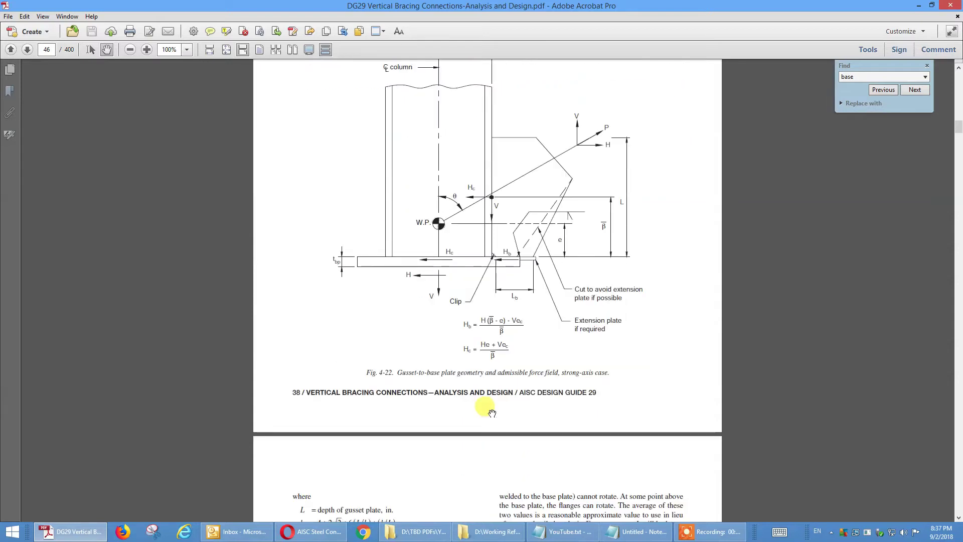
scroll(483, 273, down, 2)
scroll(399, 226, up, 5)
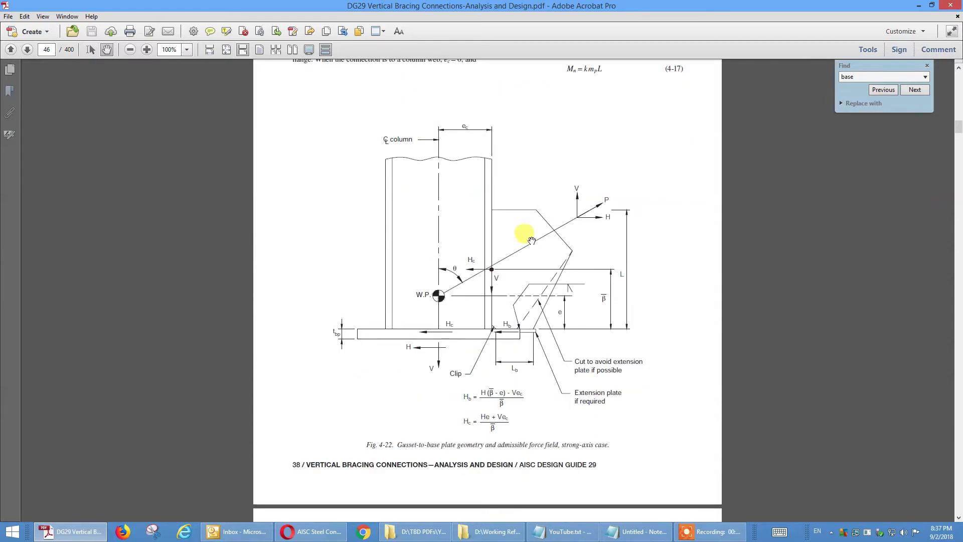
scroll(464, 255, down, 8)
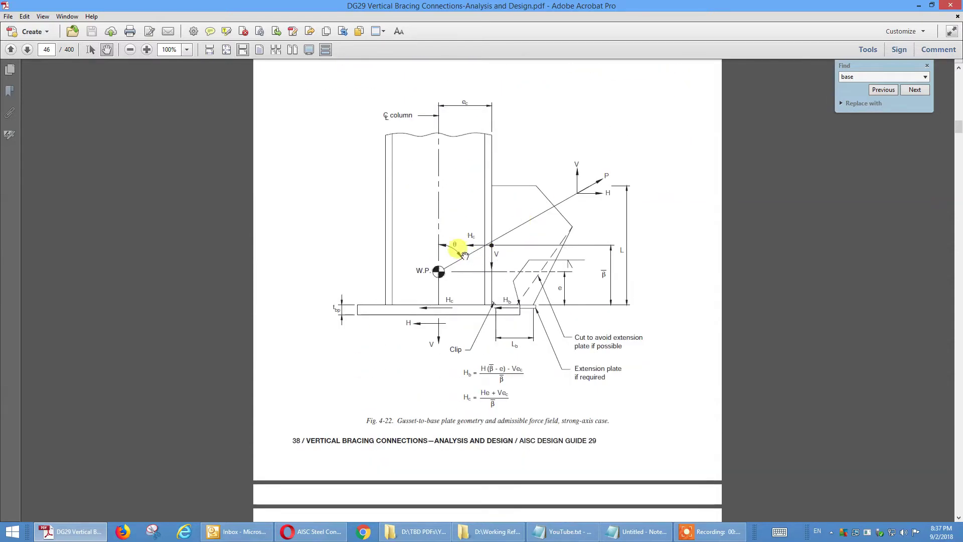
scroll(464, 254, down, 13)
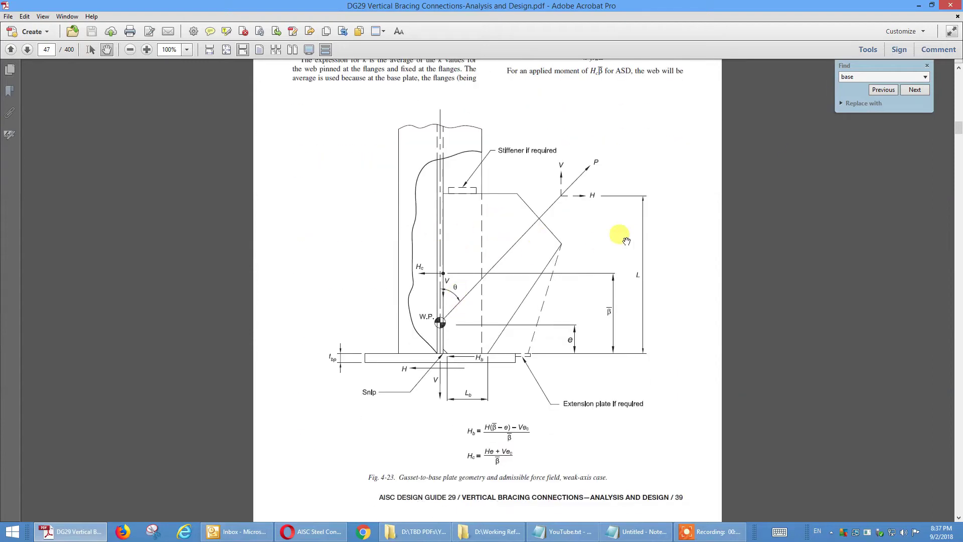
click(916, 5)
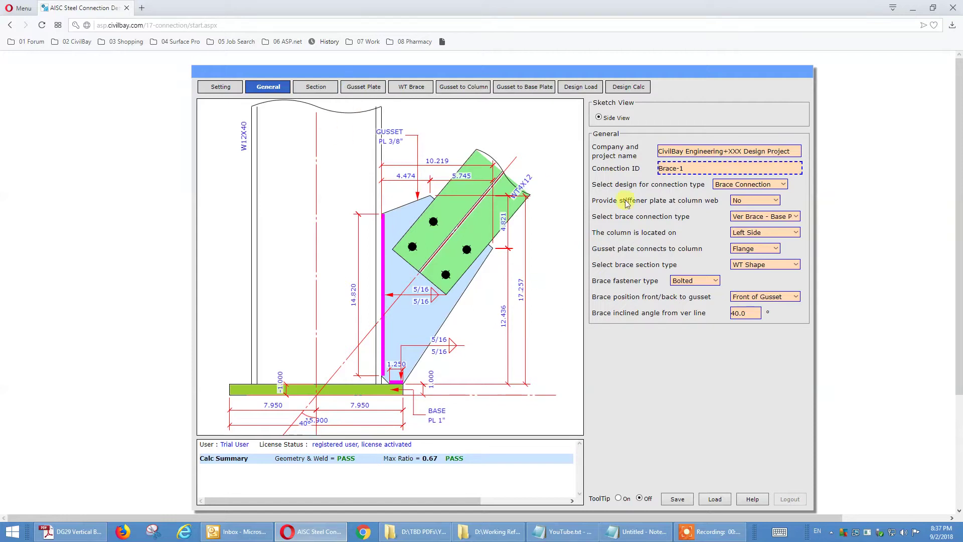
Step: Set 'Gusset plate connects to column' to Web
click(760, 249)
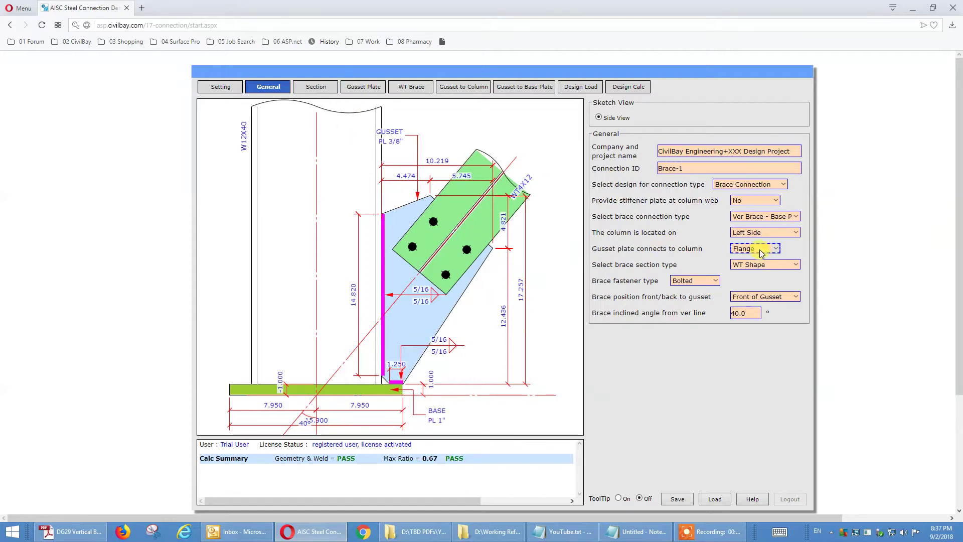
click(766, 249)
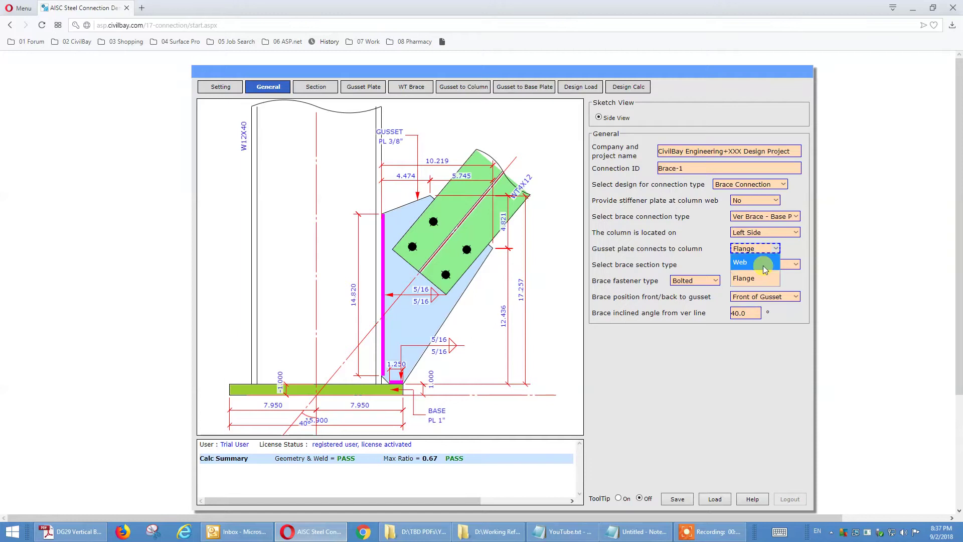
click(764, 267)
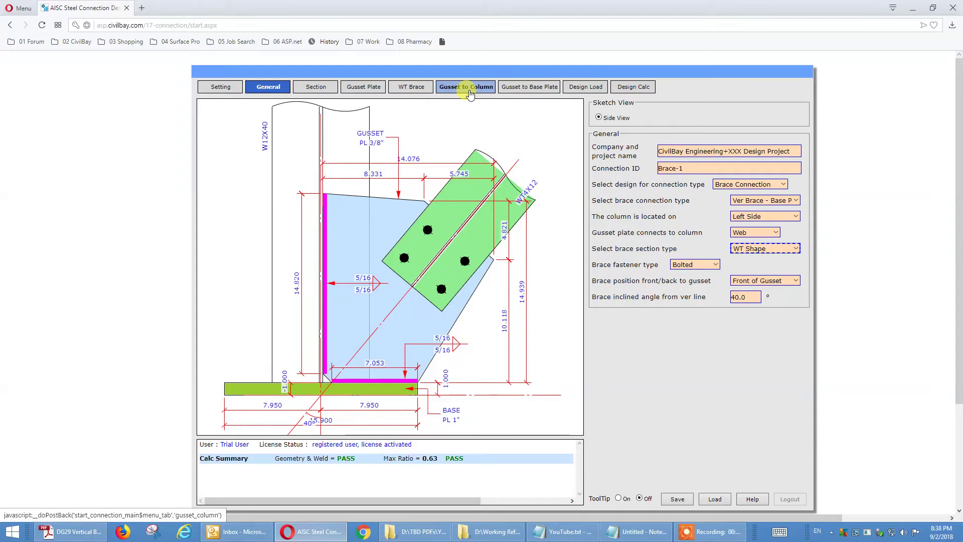
Step: On the Gusset to Column tab, copy the suggested 14.188 in weld length into the inputs
click(468, 90)
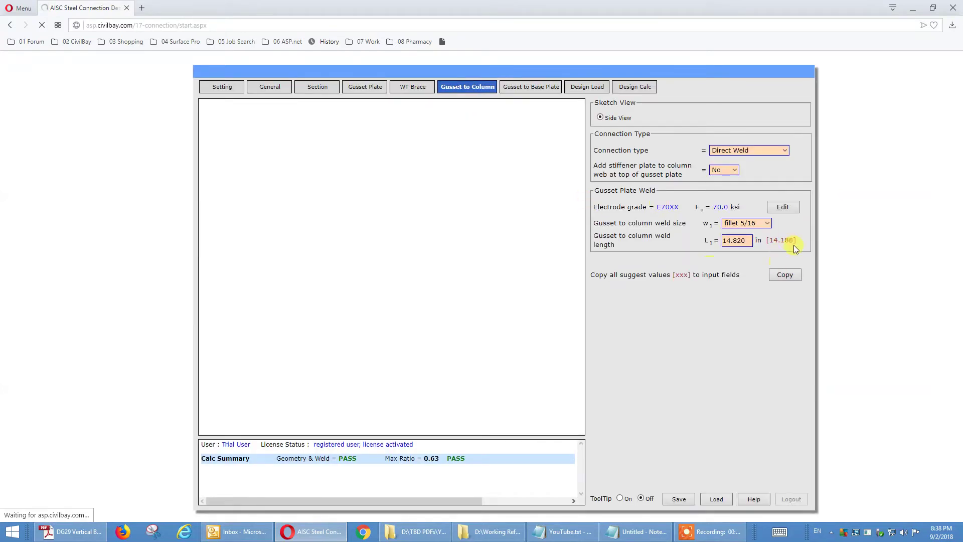
click(796, 279)
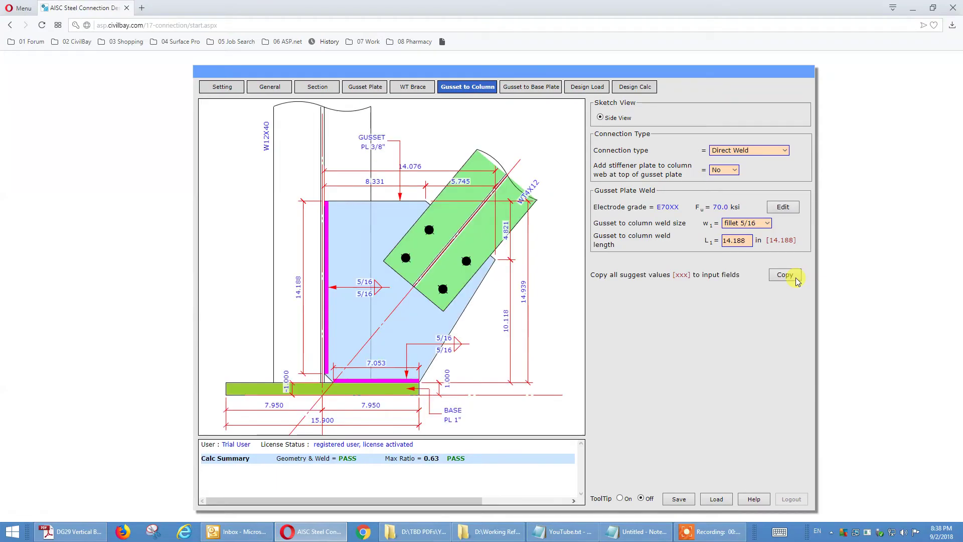
click(763, 227)
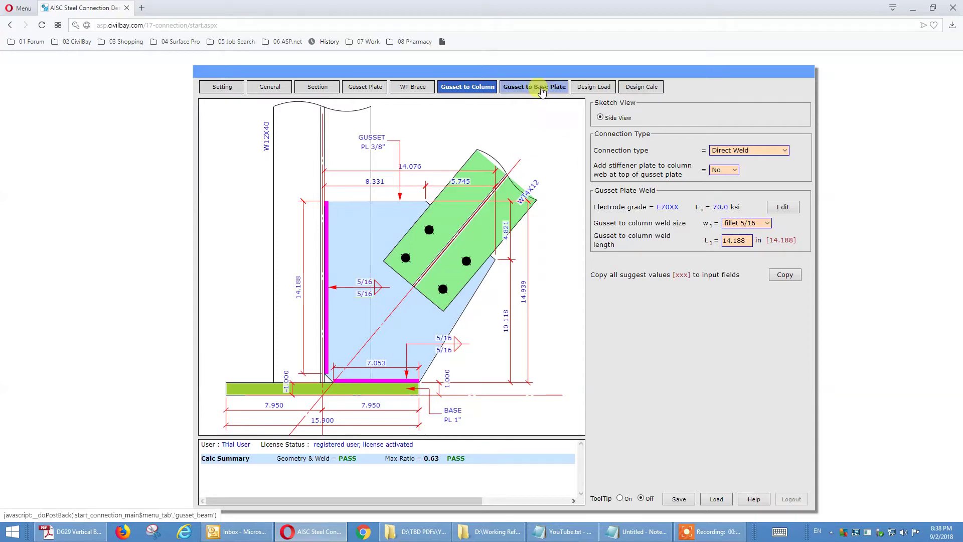
Step: On the Gusset to Base Plate tab, apply the suggested 6.250 in widths w1 and w2
click(541, 89)
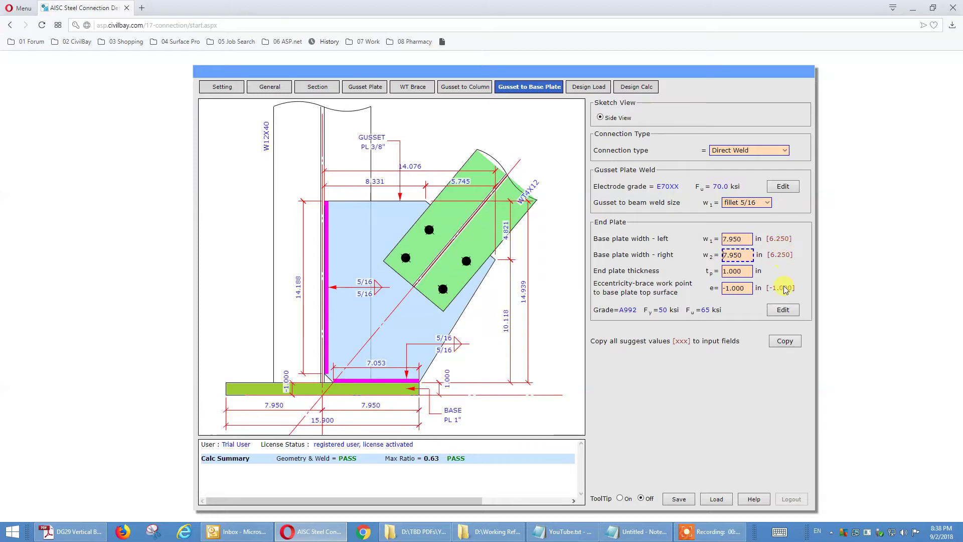
click(783, 346)
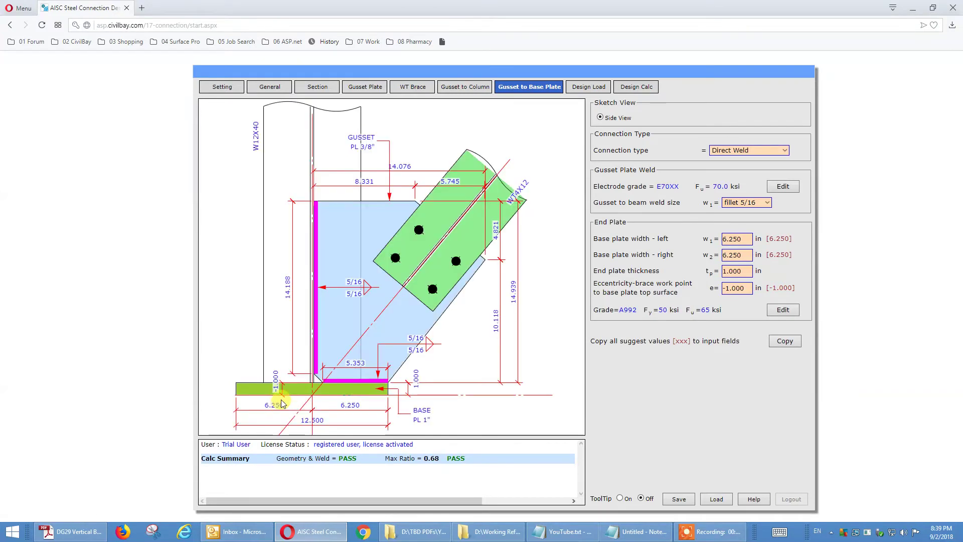
click(733, 239)
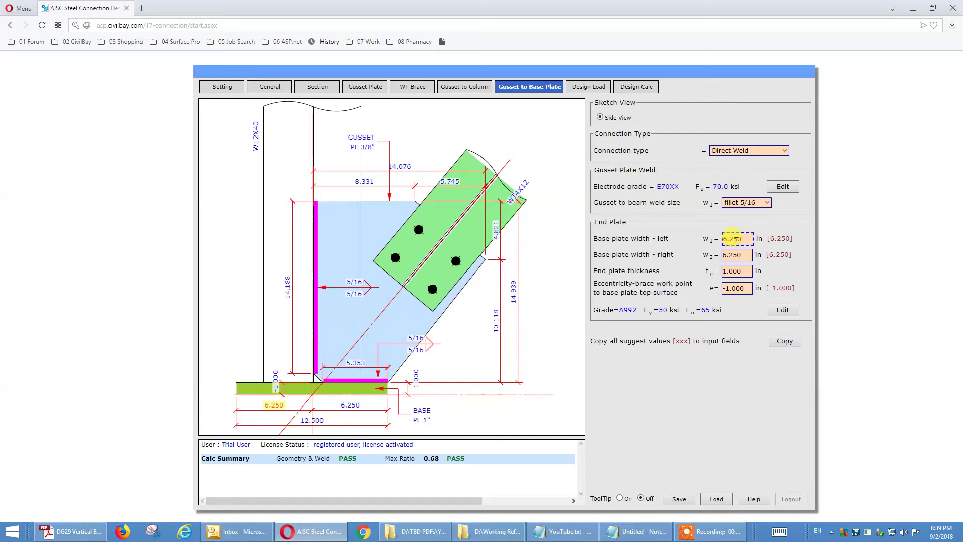
click(738, 255)
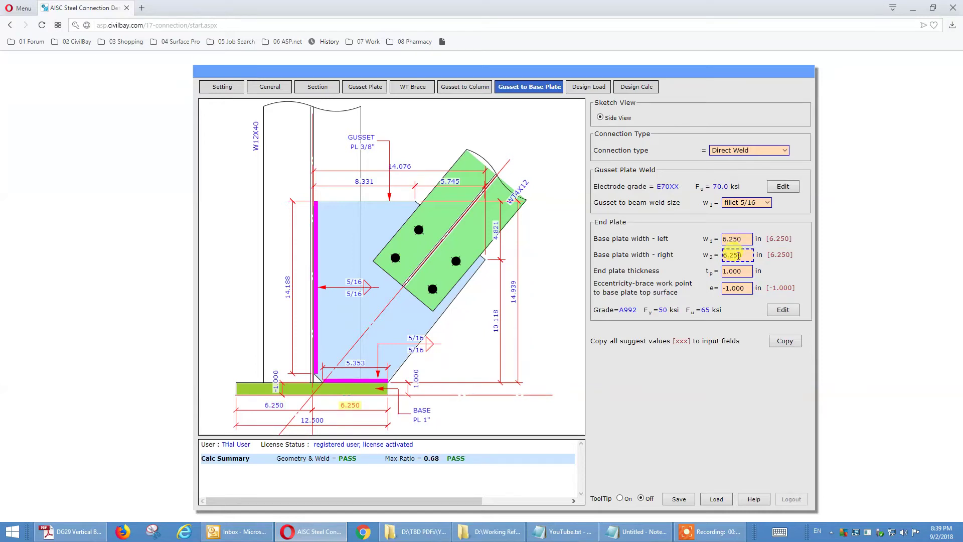
Step: Review the work point eccentricity e, then view the Gusset Plate tab's 0.375 in thickness
click(737, 271)
click(740, 288)
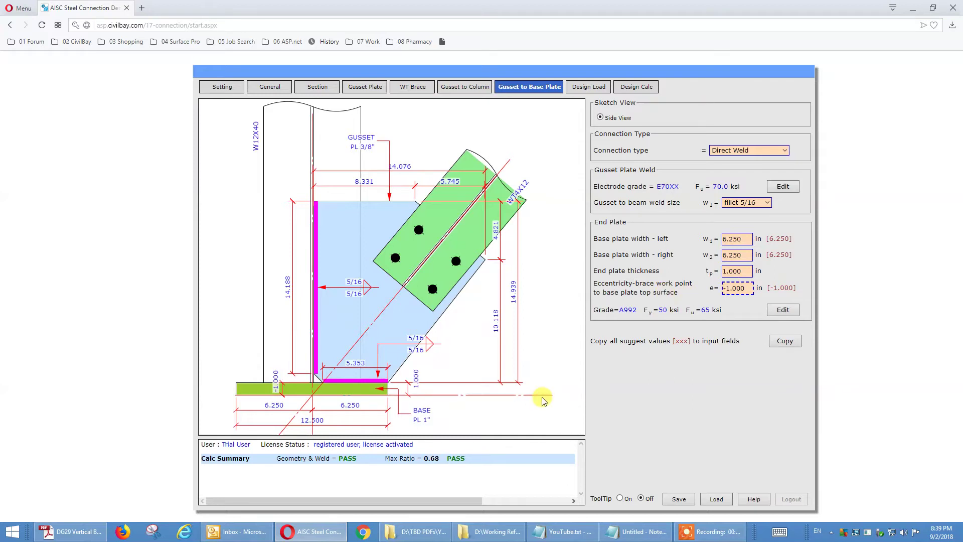
click(487, 389)
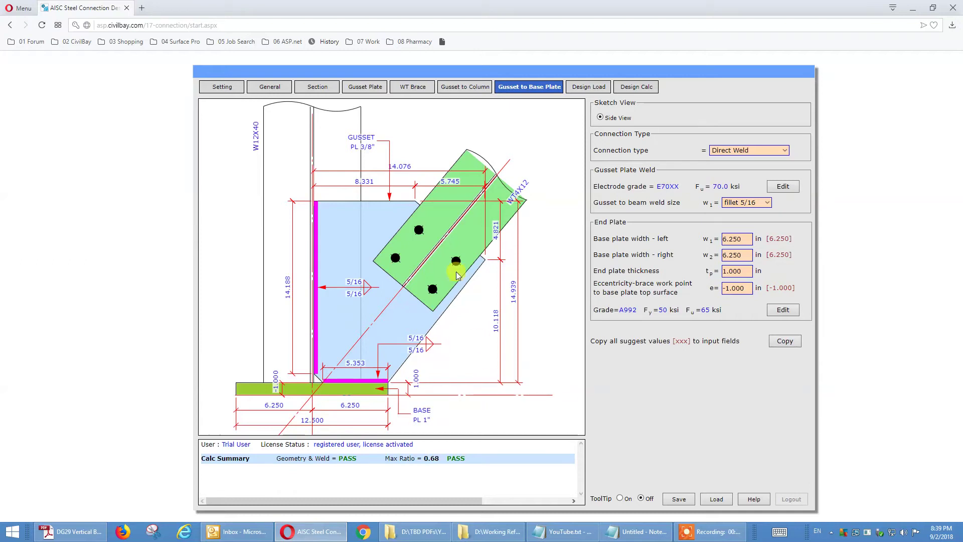
click(361, 88)
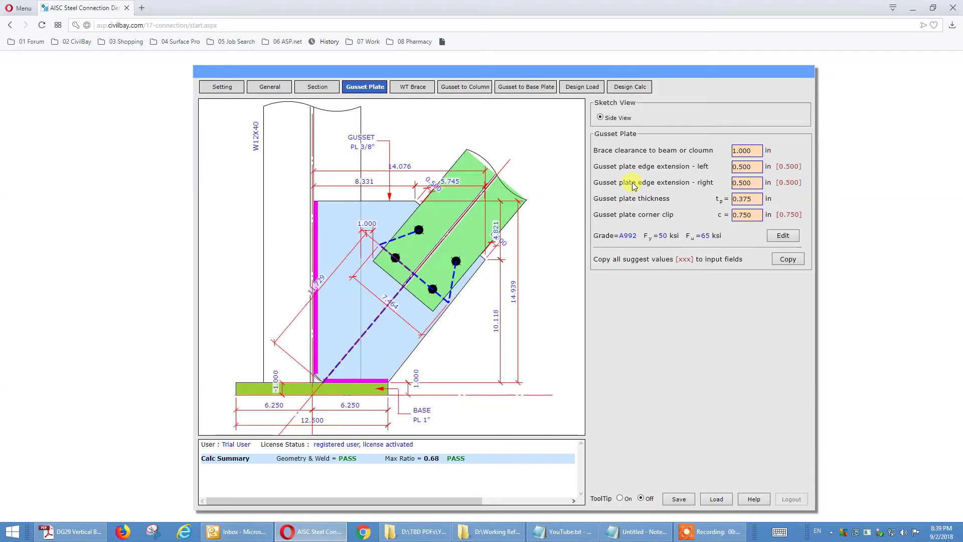
Step: Leave the brace clearance value as is and return to the General tab
click(735, 150)
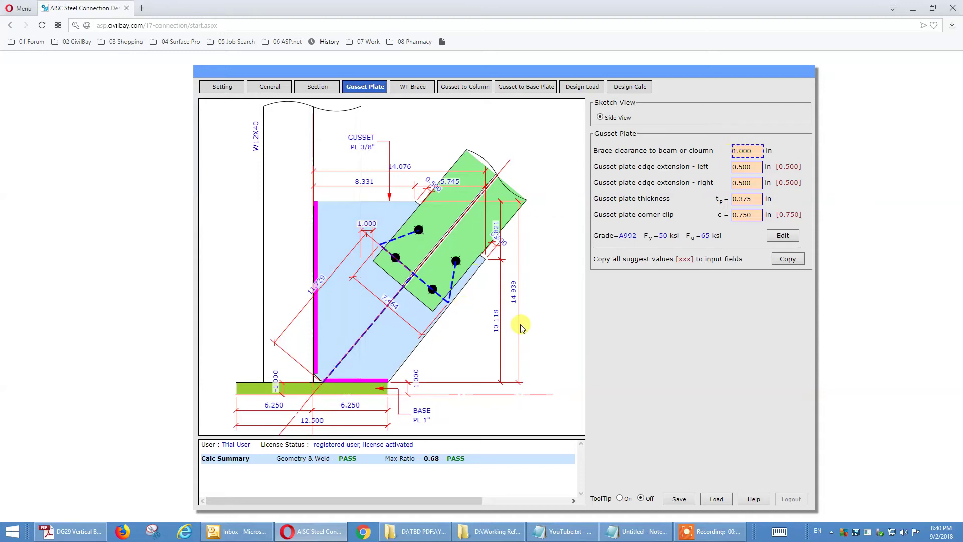
click(552, 312)
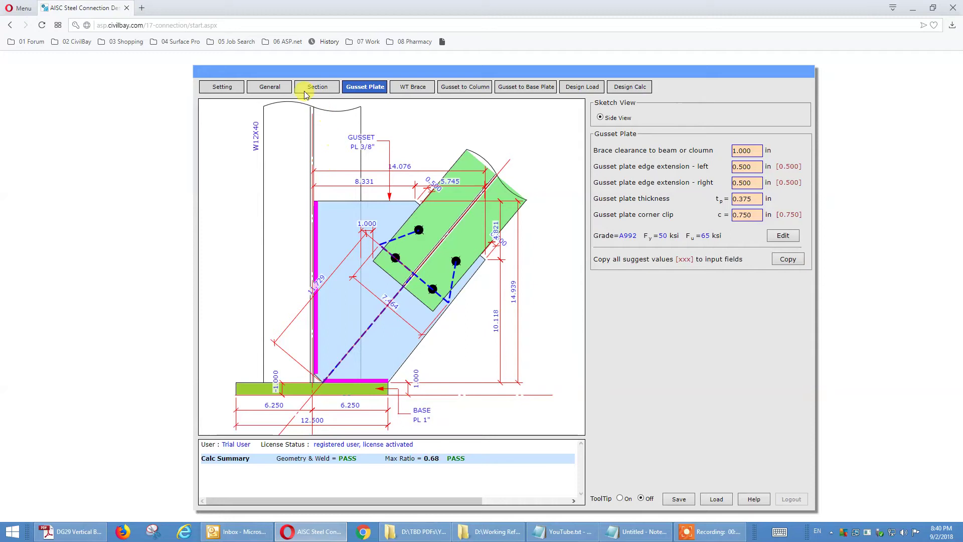
click(270, 88)
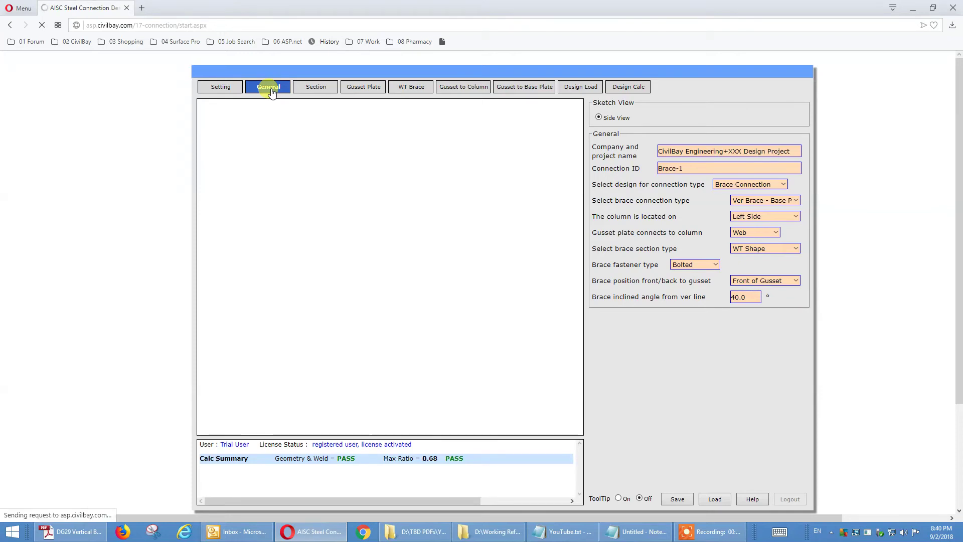
Step: Set 'Gusset plate connects to column' to Flange and view the 7.950 in base plate widths
click(795, 218)
click(785, 233)
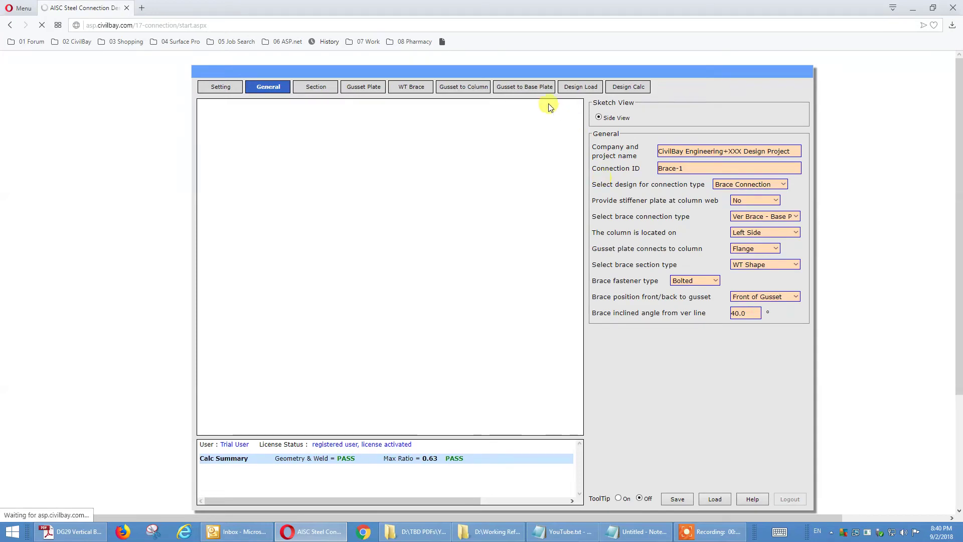
click(530, 94)
Step: Copy the suggested 8.000 in left and right base plate widths into the Gusset to Base Plate inputs
click(529, 88)
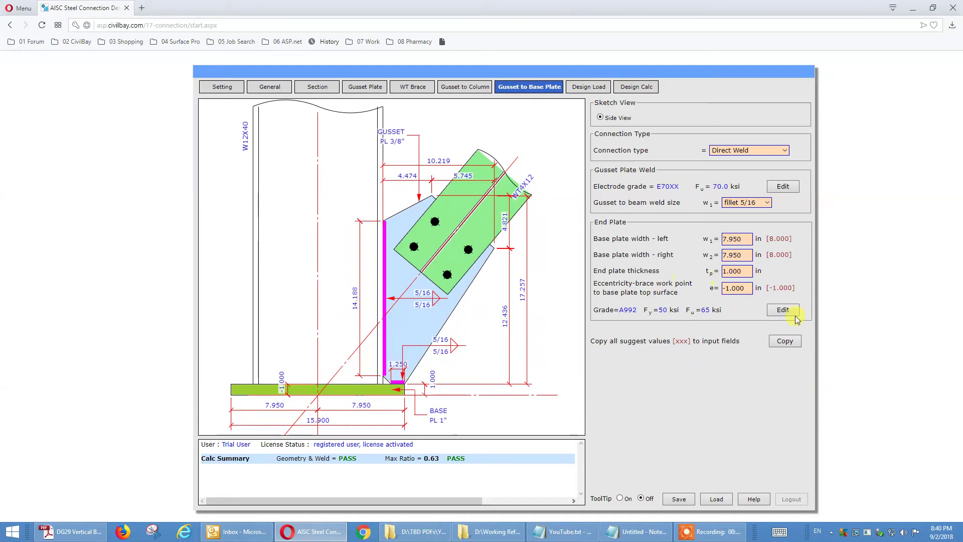
click(786, 343)
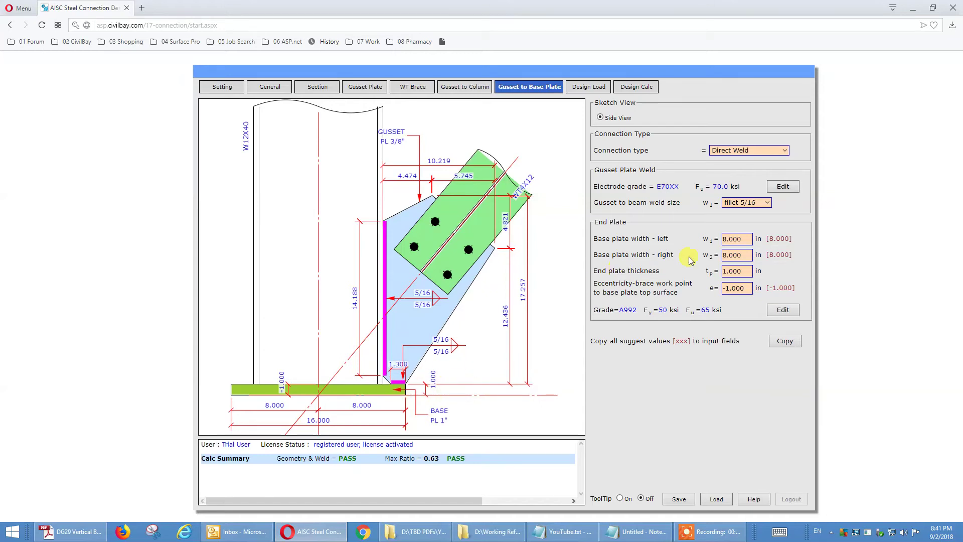
Step: Change the right base plate width from 8.000 to 12 in, for a 20.000 in total
click(745, 239)
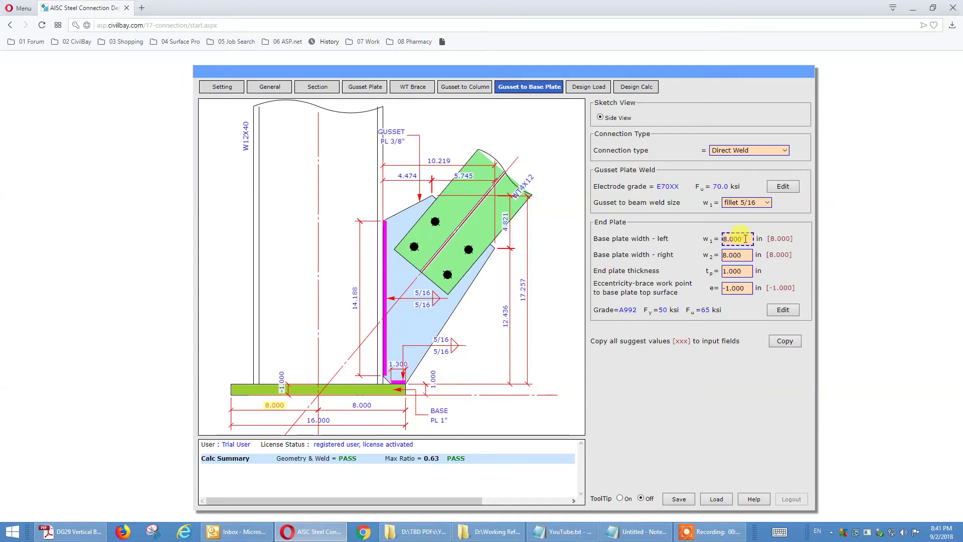
click(744, 255)
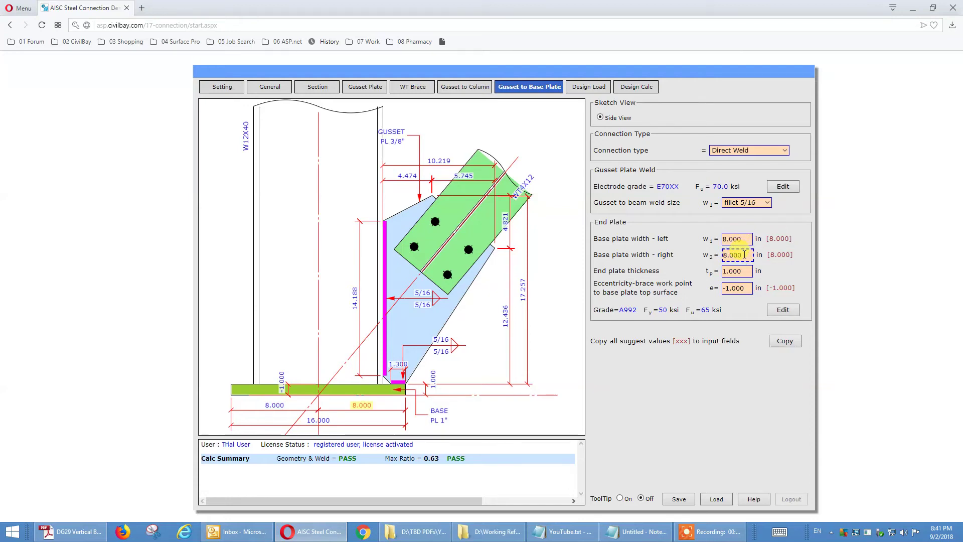
drag(745, 255, 729, 255)
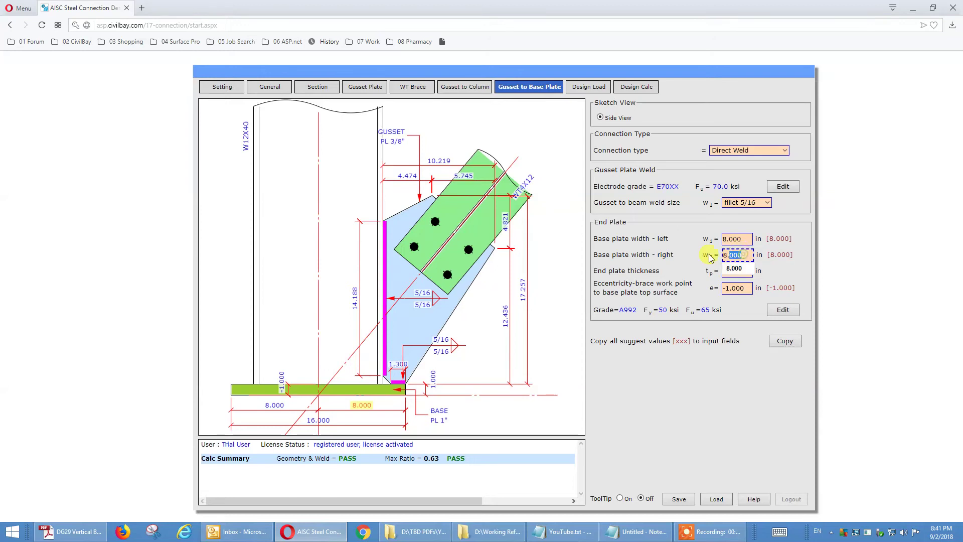
text(12)
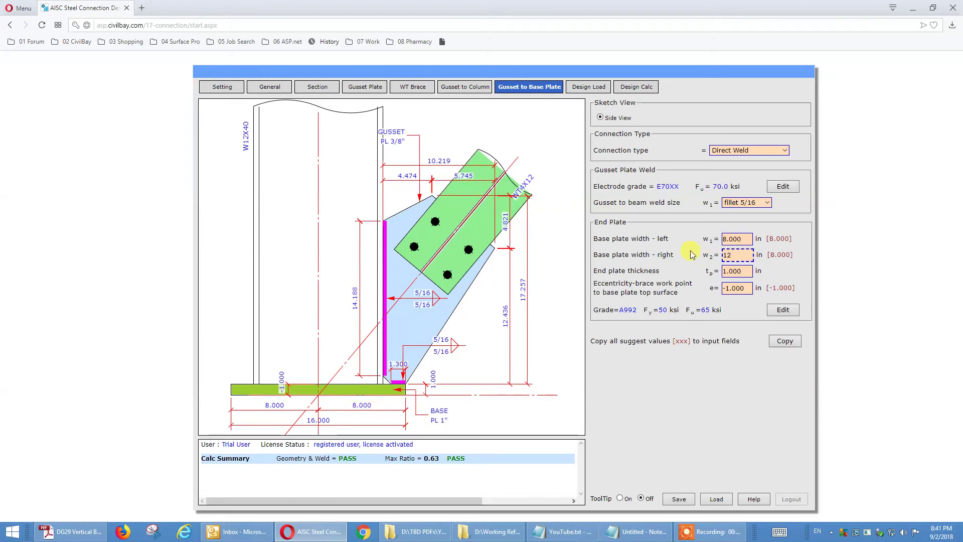
key(Return)
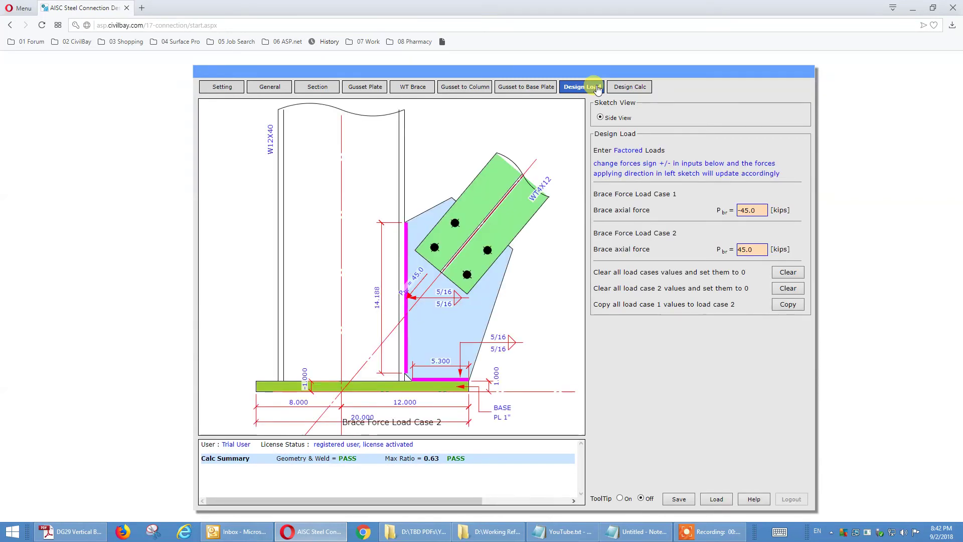
Step: Preview the -45.0 and 45.0 kip brace load cases, then view the Design Calc results
click(753, 210)
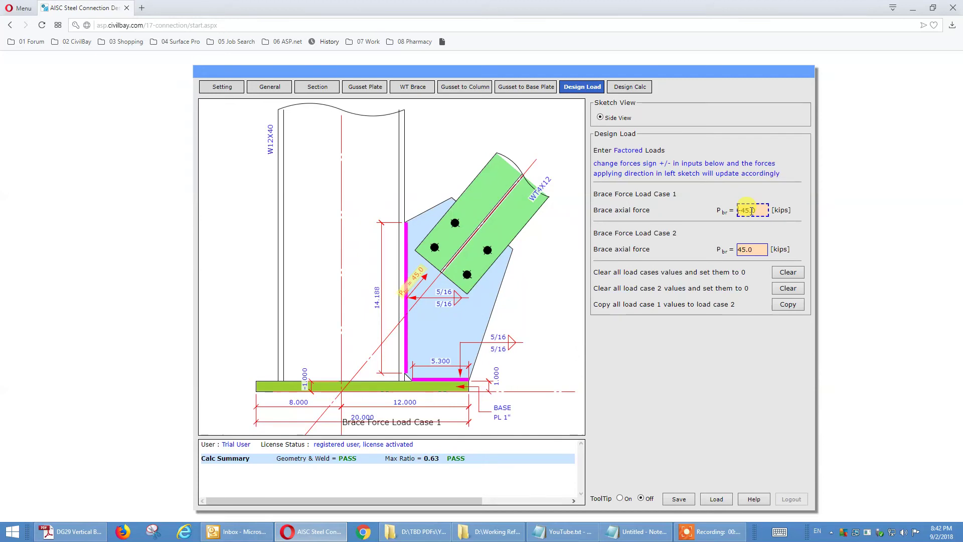
click(755, 251)
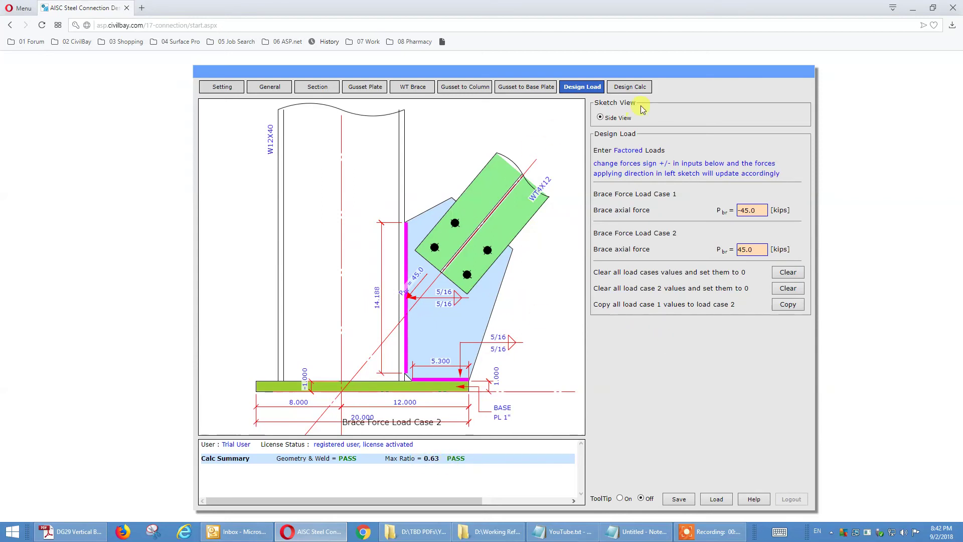
click(647, 88)
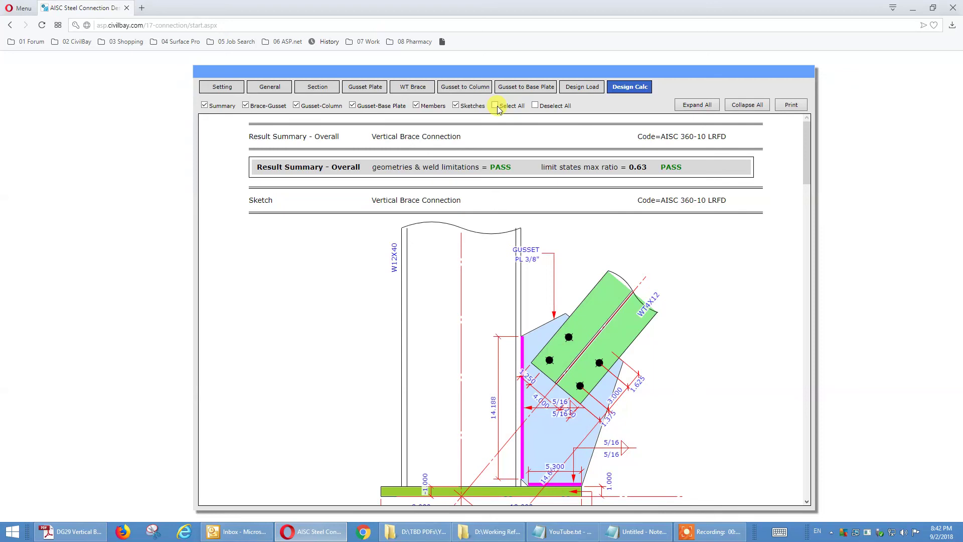
Step: Expand all Design Calc sections and launch the printable report window
click(695, 107)
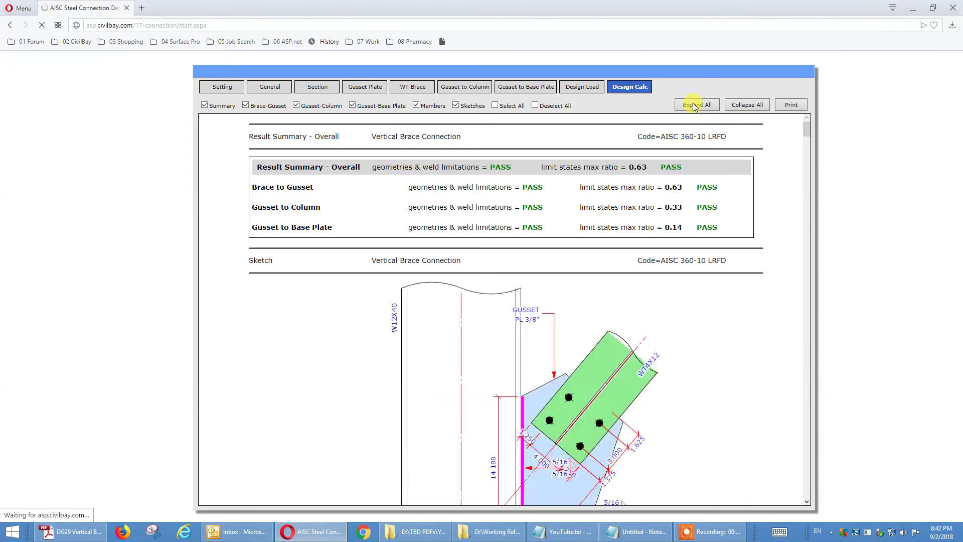
click(796, 105)
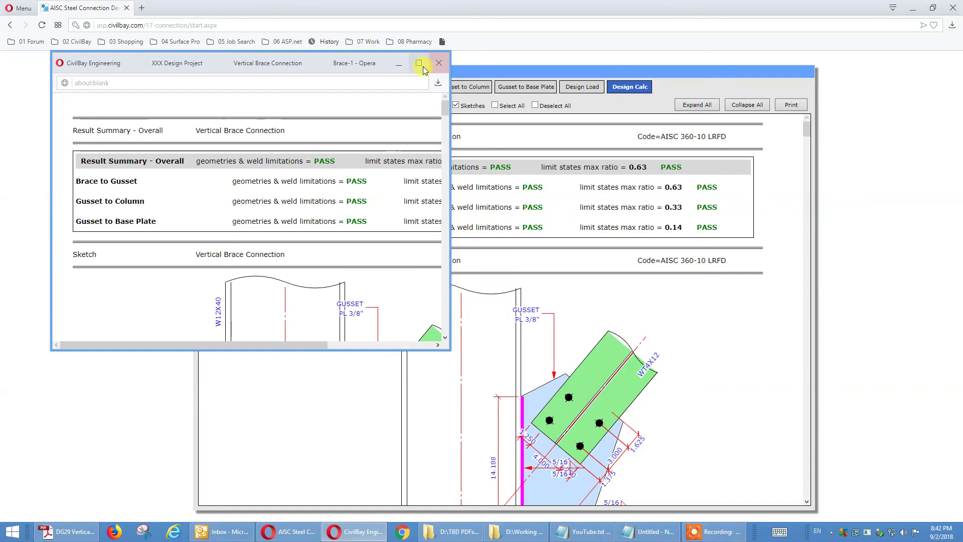
Step: Maximize the printable report and scroll through all the passing checks, ending back at the top
click(419, 64)
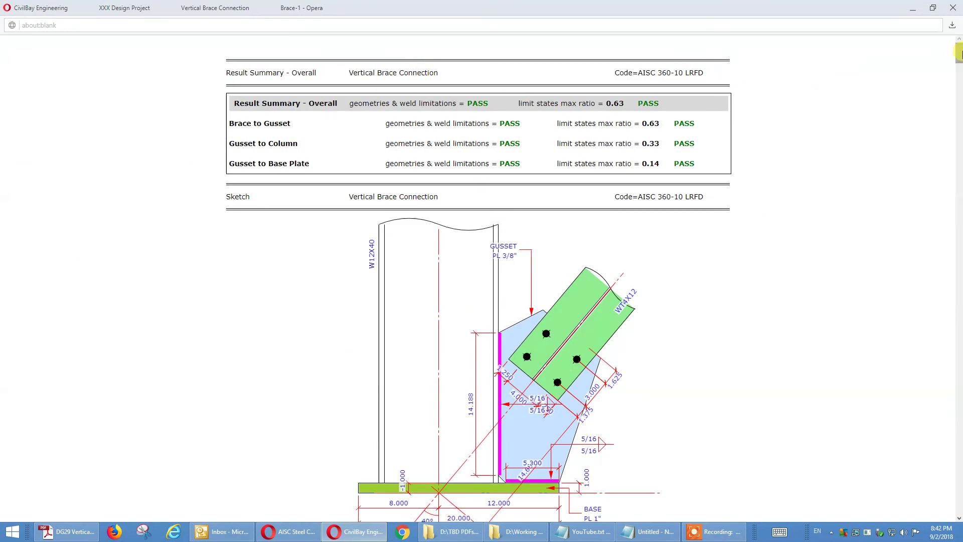
scroll(960, 54, down, 3)
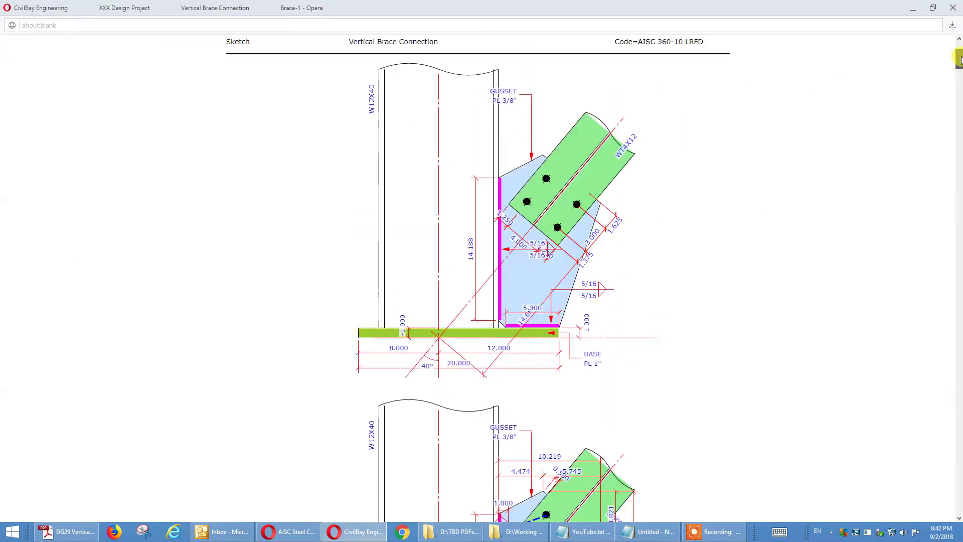
drag(959, 54, 959, 67)
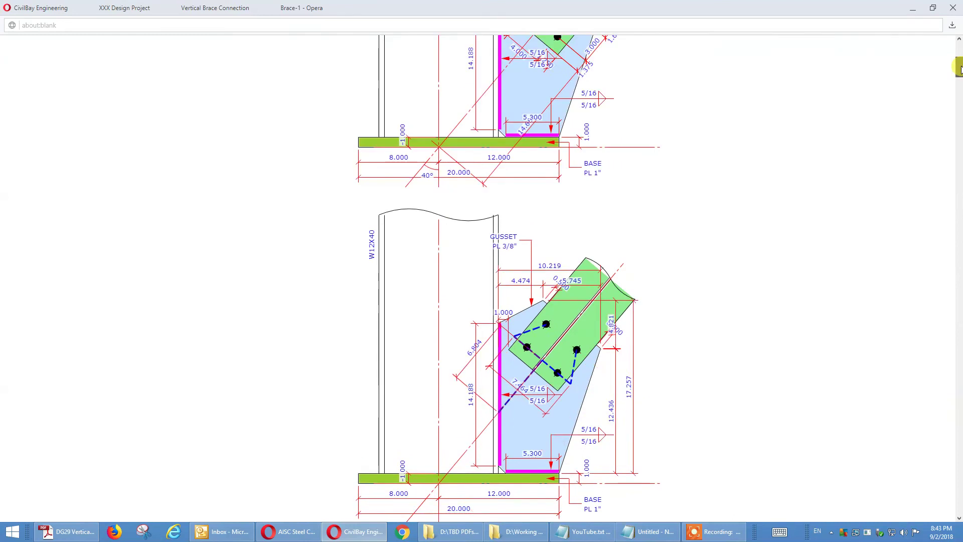
scroll(750, 118, up, 4)
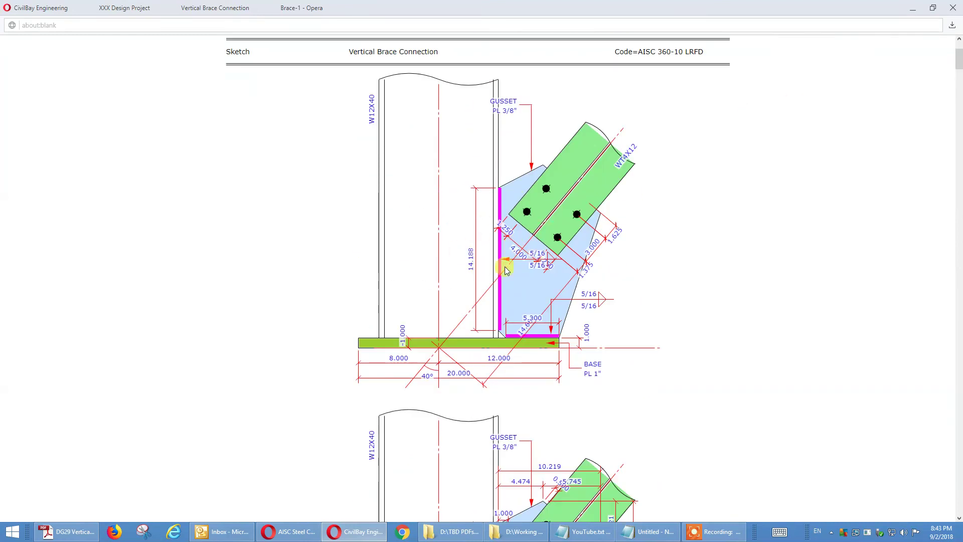
scroll(684, 275, down, 7)
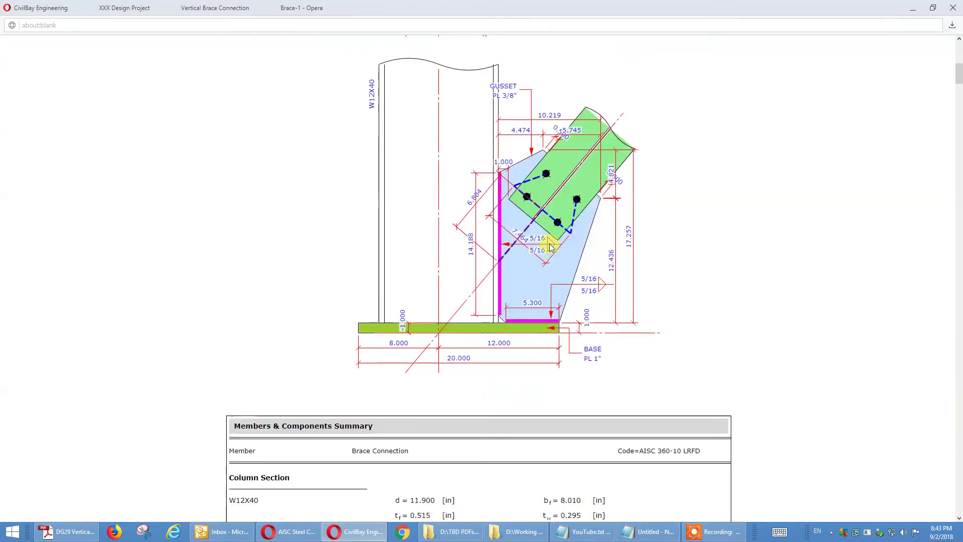
scroll(597, 221, down, 15)
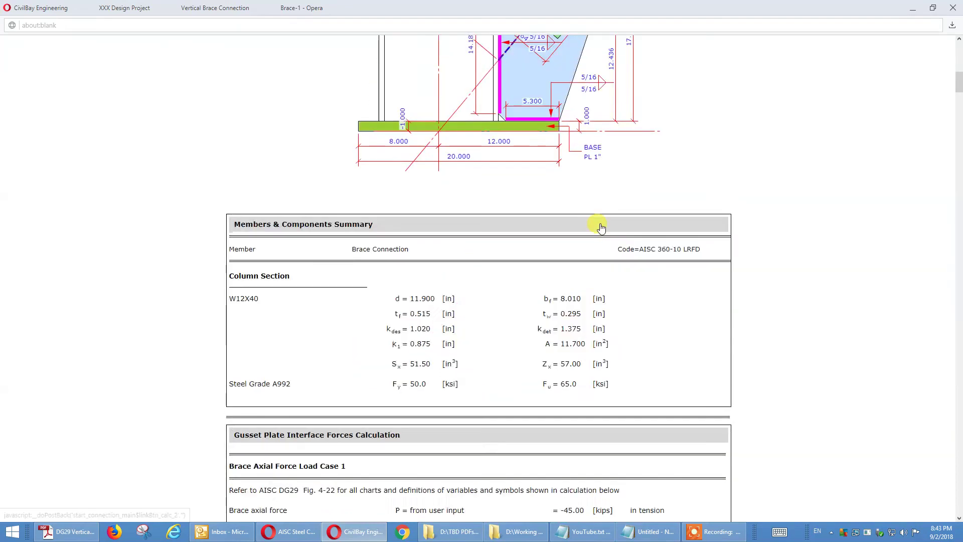
scroll(601, 228, down, 10)
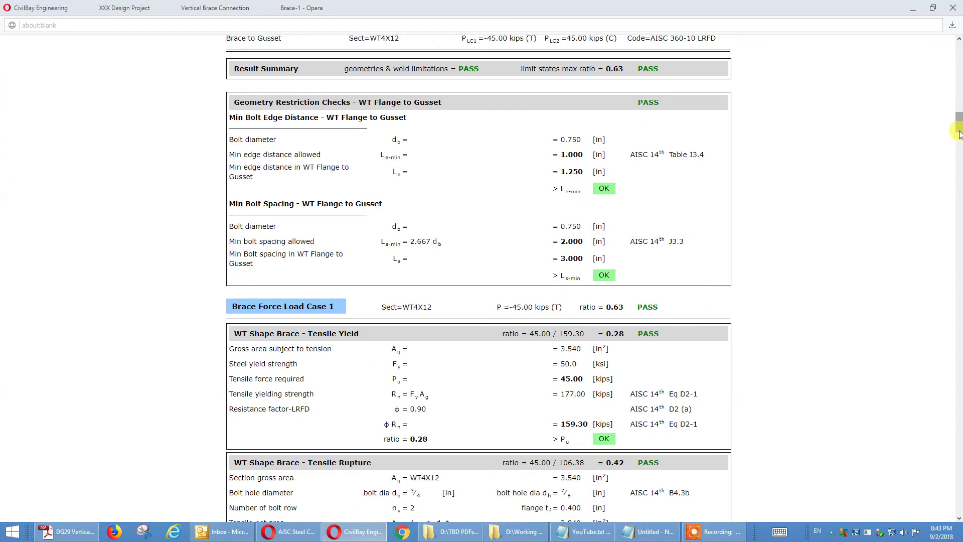
mouse_move(959, 125)
mouse_down()
mouse_move(959, 76)
mouse_move(960, 502)
mouse_move(940, 211)
mouse_move(948, 30)
mouse_move(950, 48)
mouse_up()
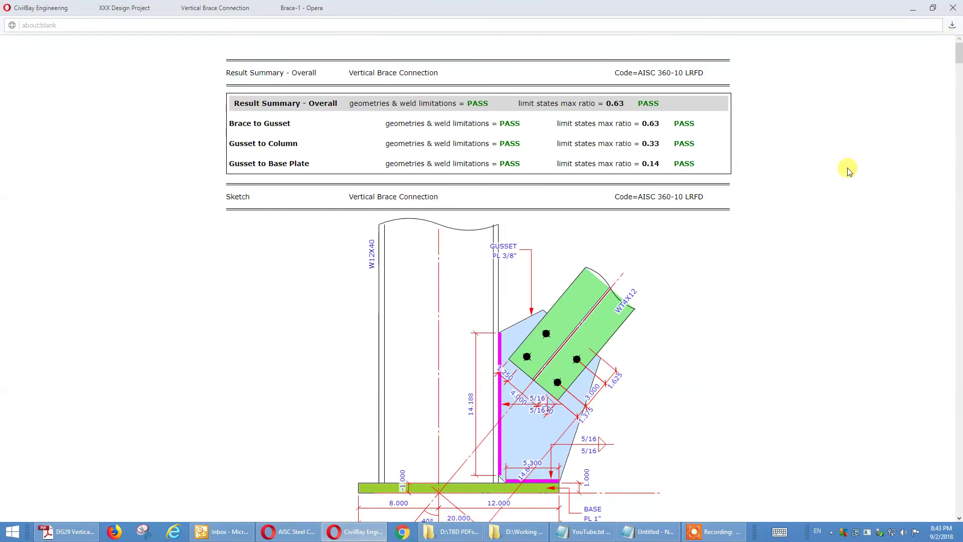